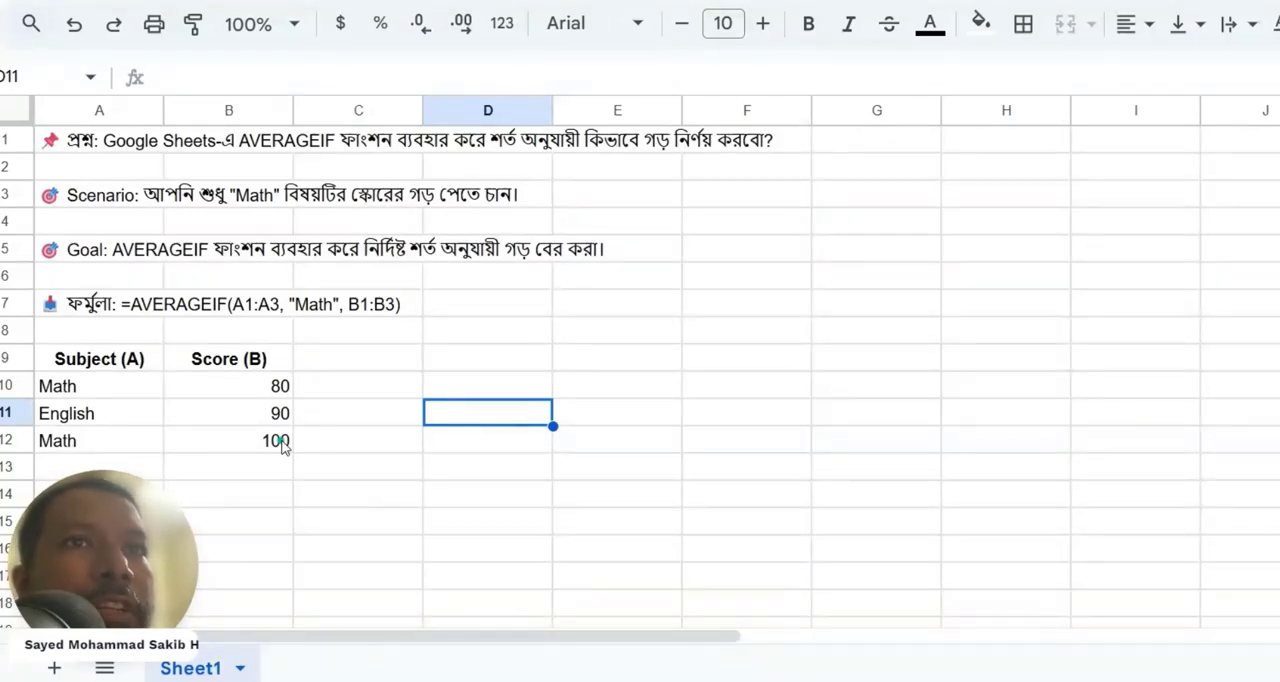
left_click(88, 393)
left_click(278, 393)
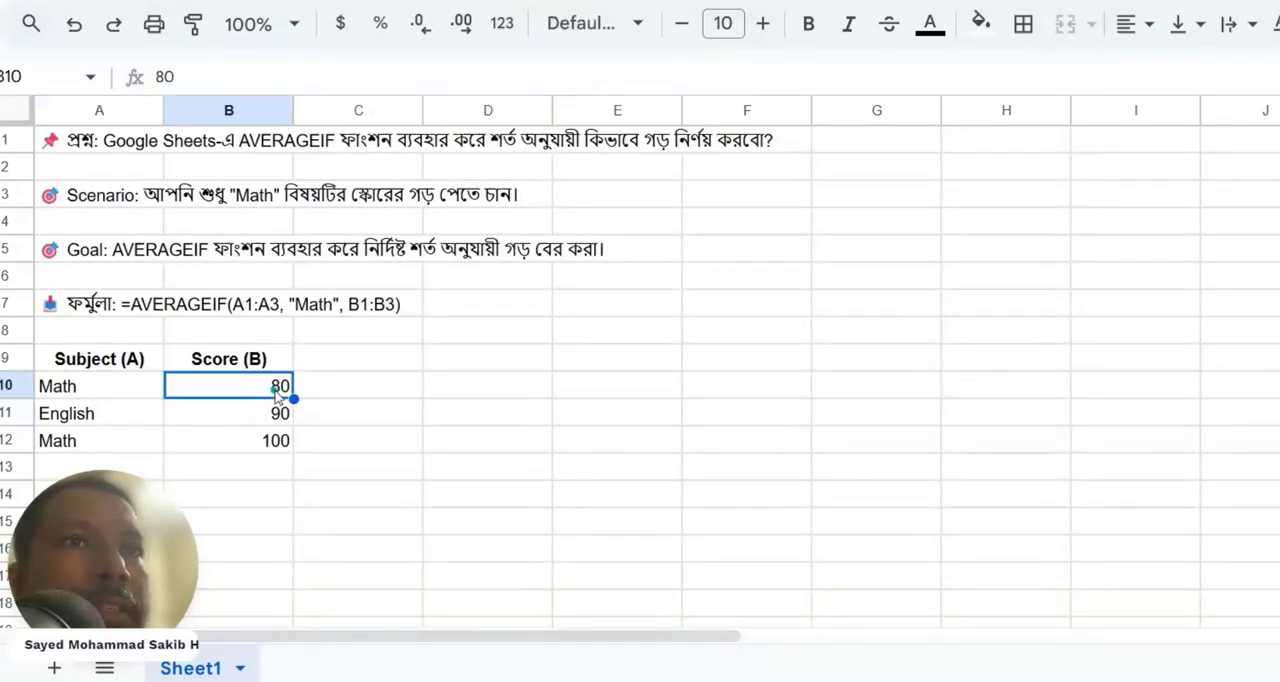
left_click(44, 446)
left_click(268, 455)
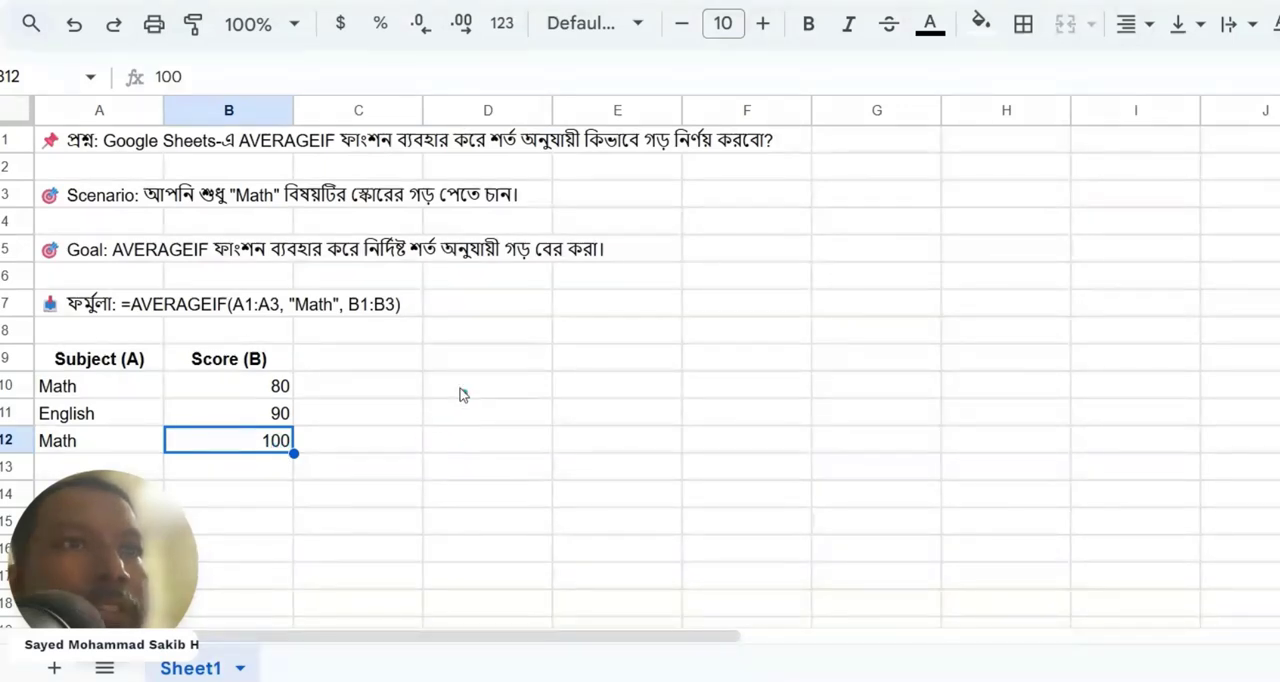
left_click(505, 398)
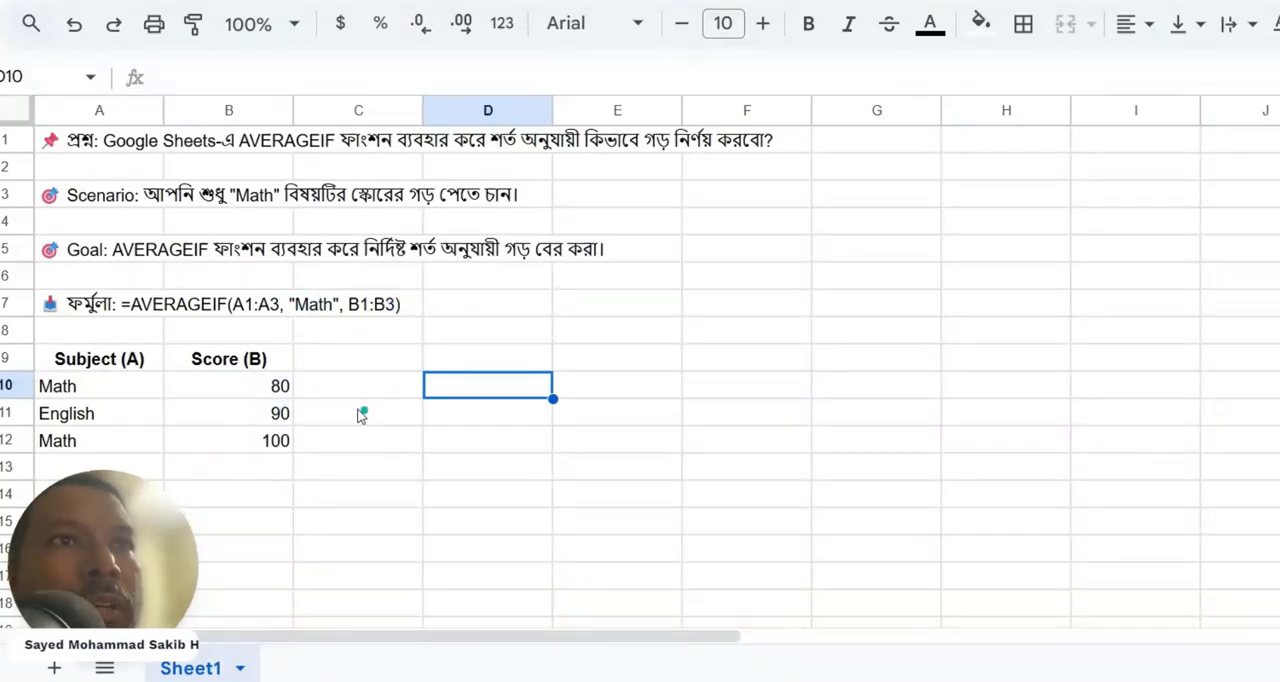
Enter the heading "Math" in cell D9.
left_click(453, 366)
type("Math")
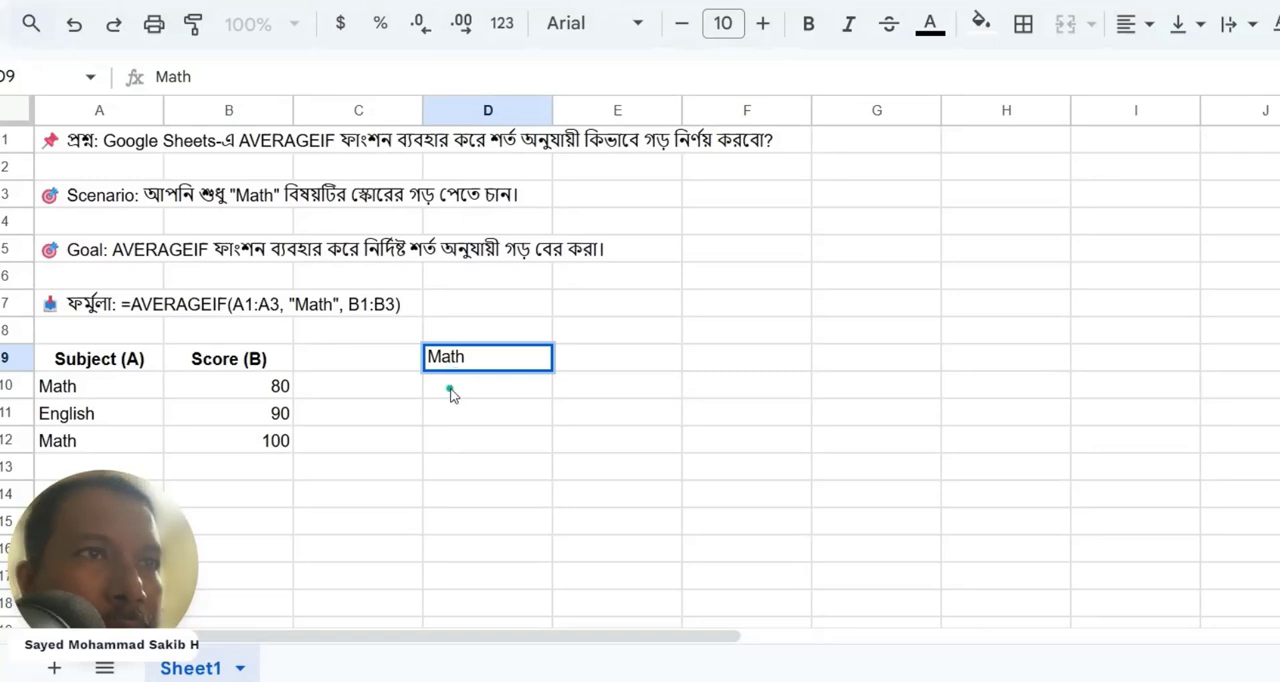
key("Return")
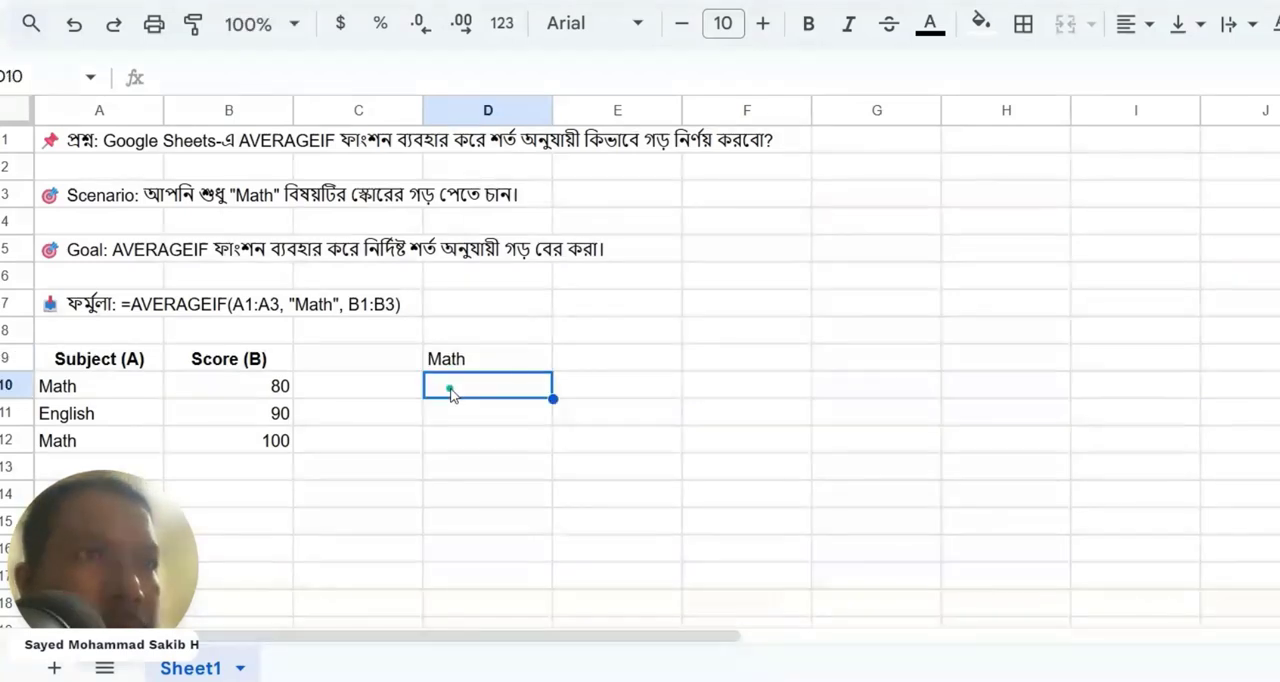
Calculate the average Math score in D10 with =AVERAGEIF(A10:A12, "Math", B10:B12).
type("=")
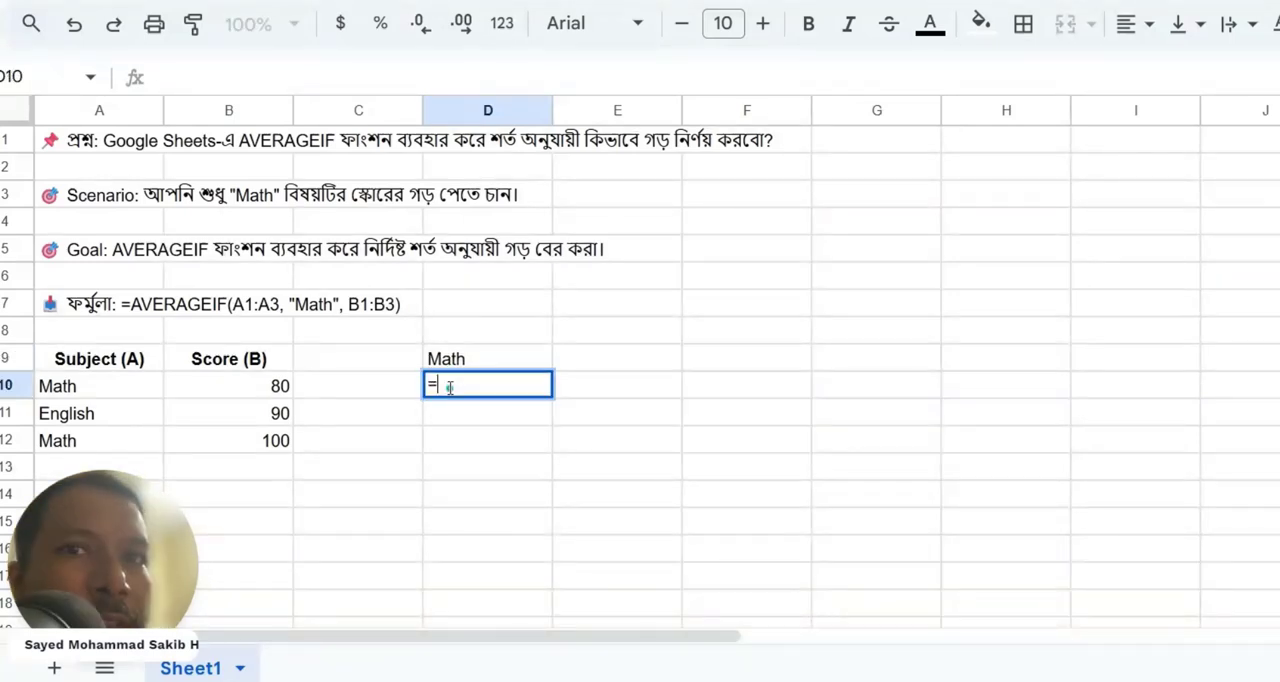
type("aver")
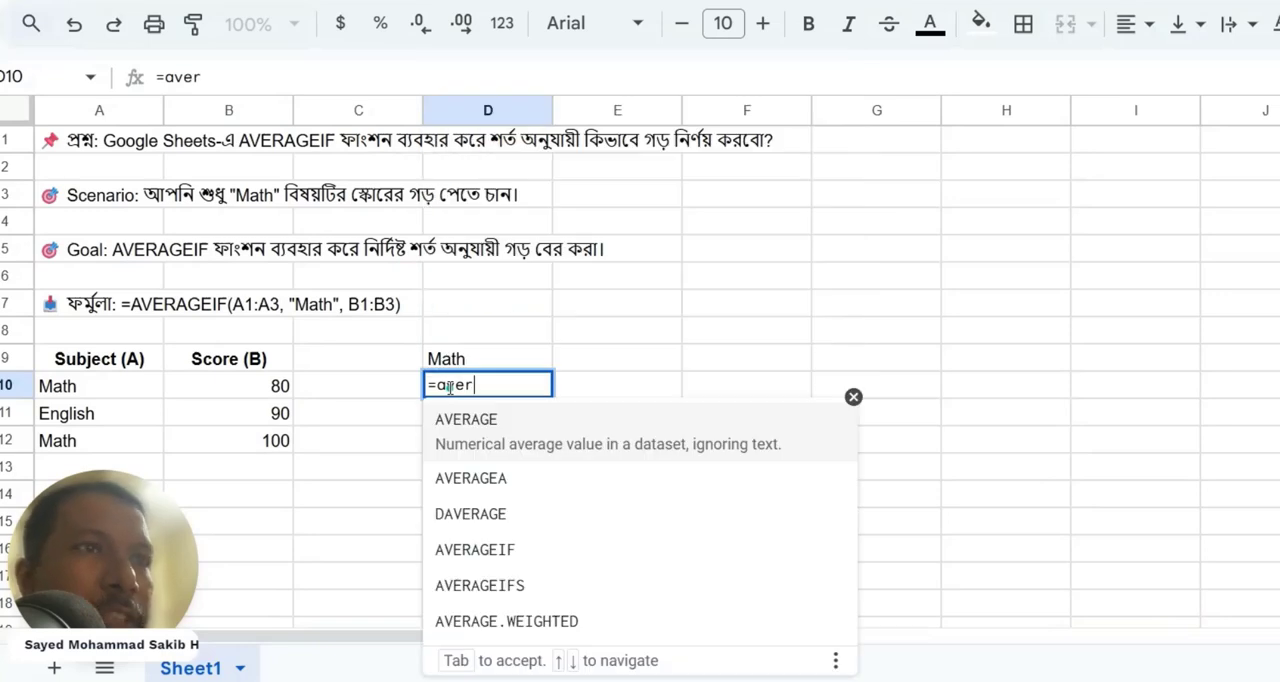
left_click(493, 540)
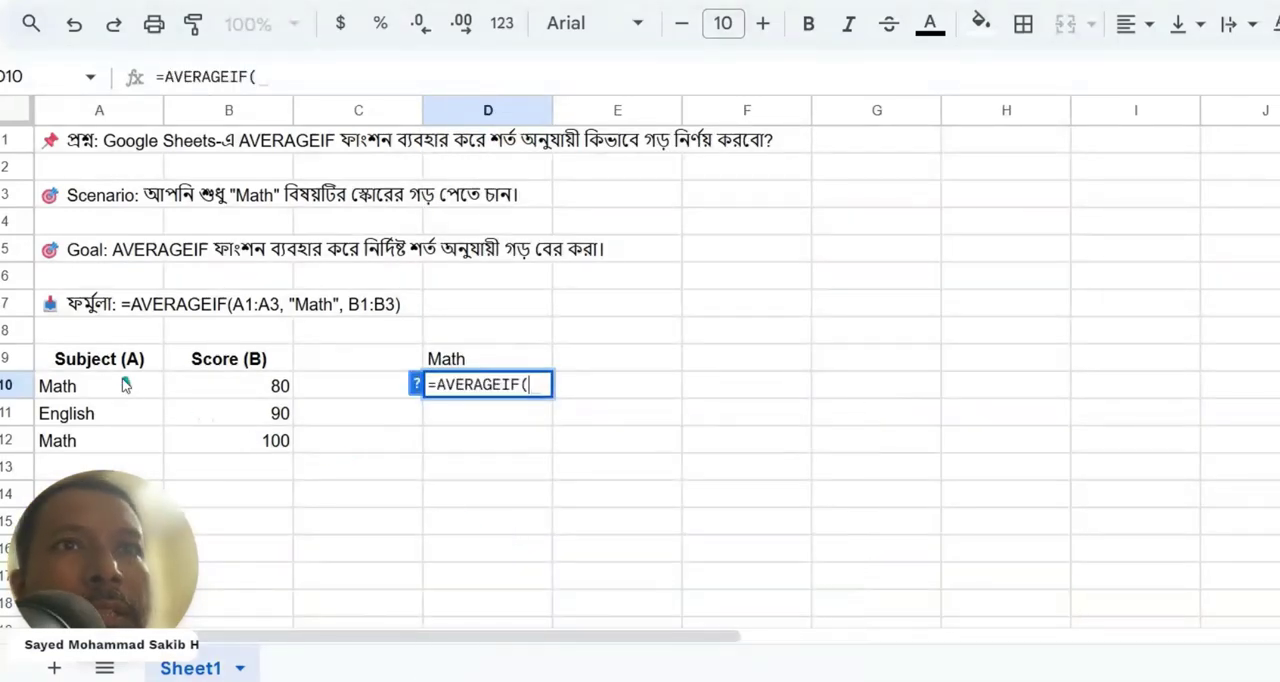
left_click_drag(122, 384, 122, 443)
type(",")
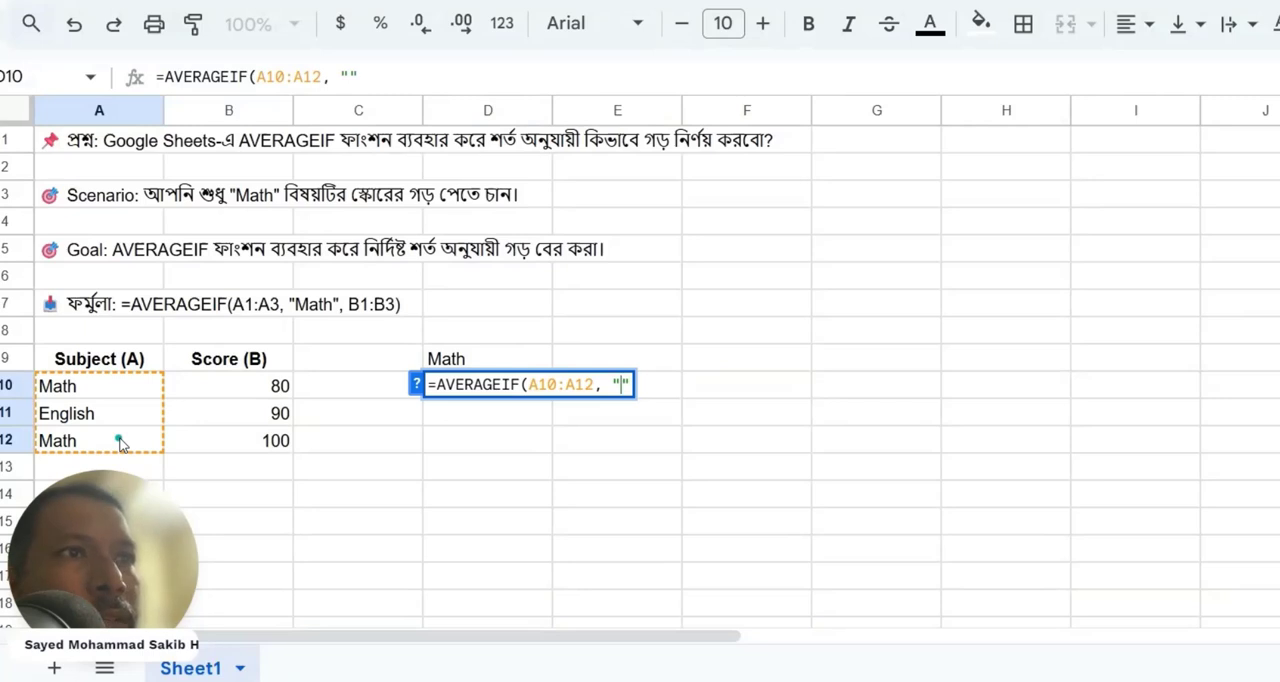
type(" \"Math")
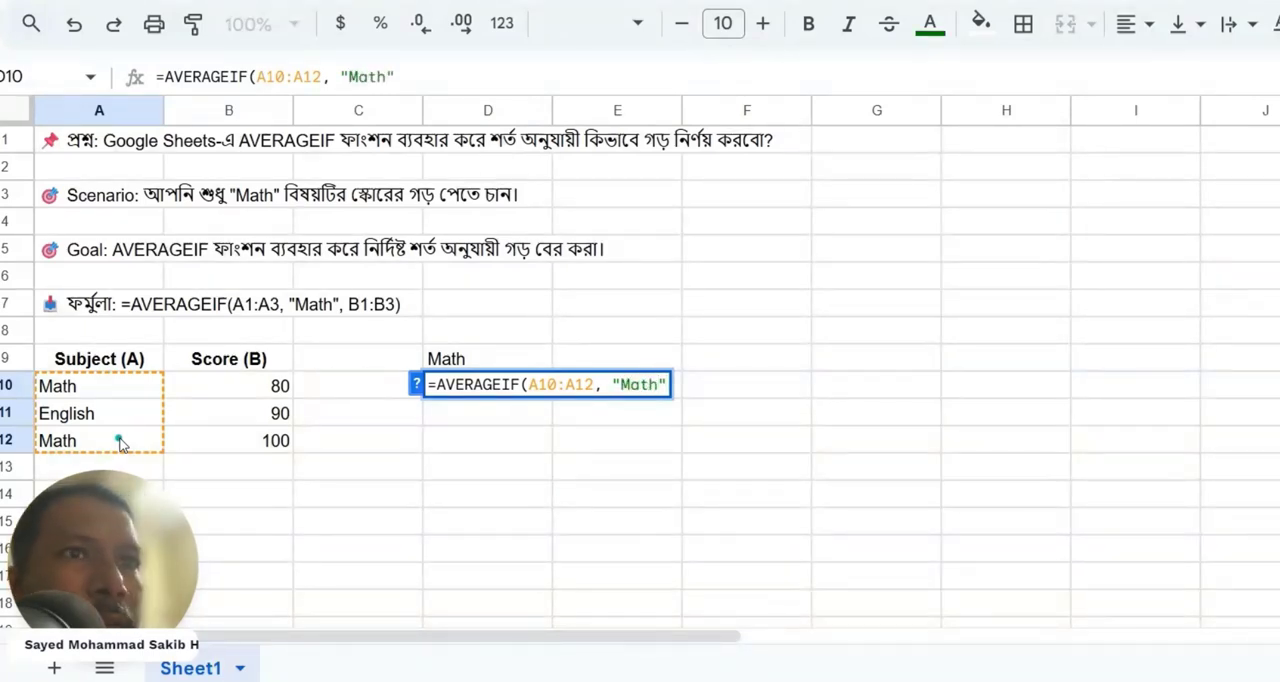
type("\",")
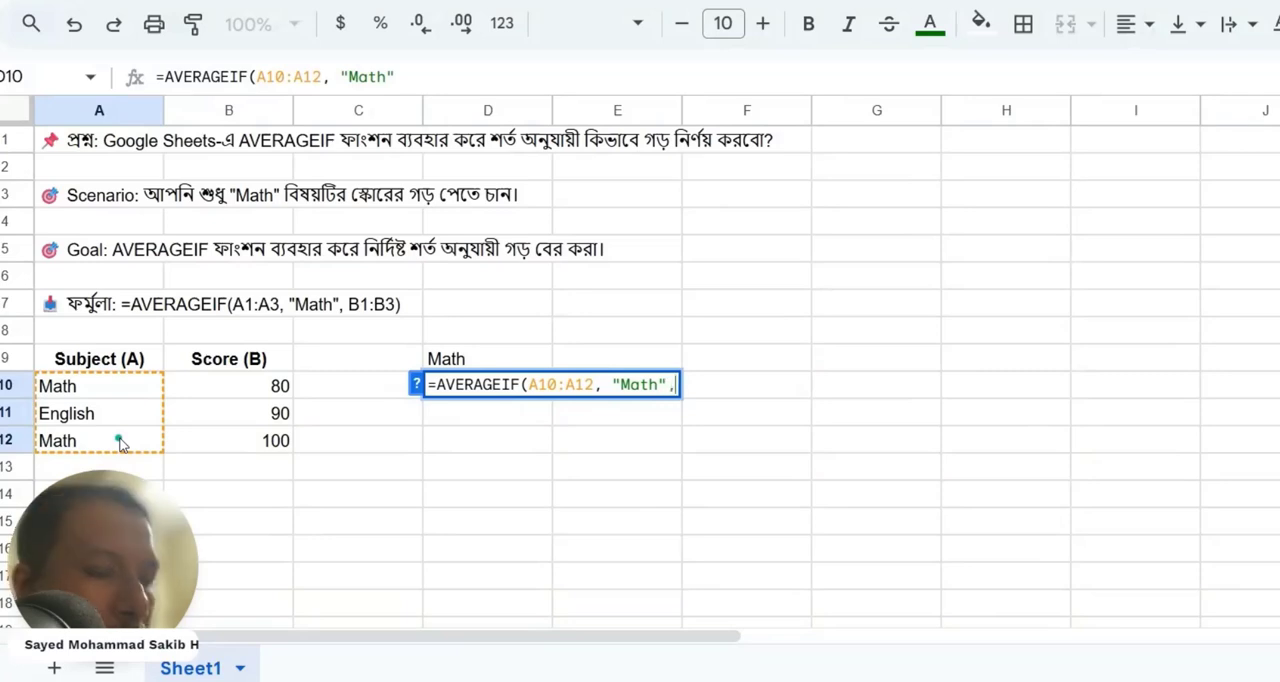
left_click_drag(266, 383, 255, 456)
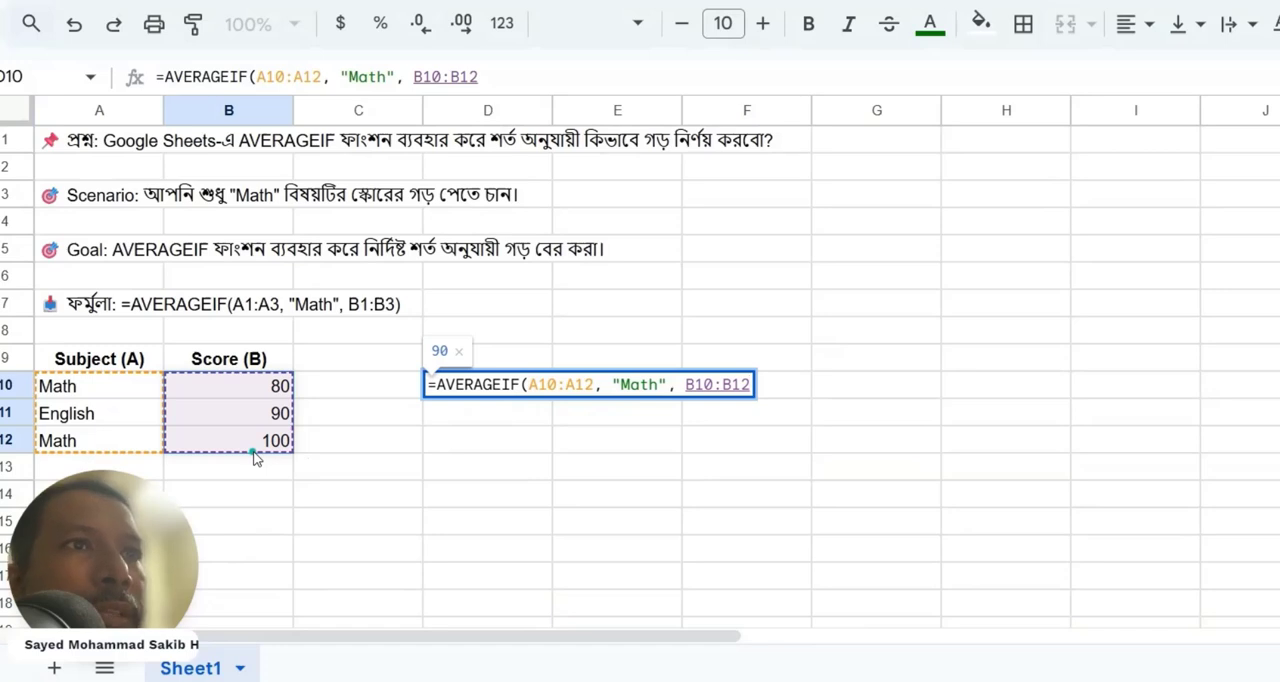
type(")")
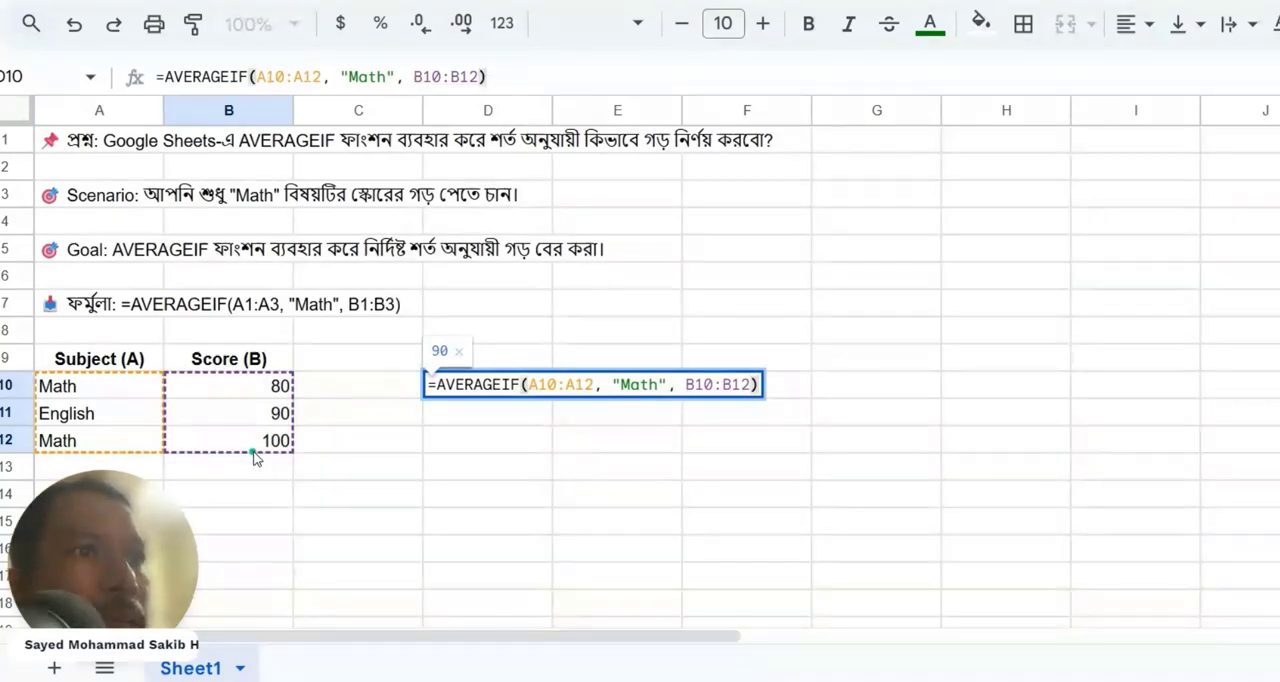
key("Return")
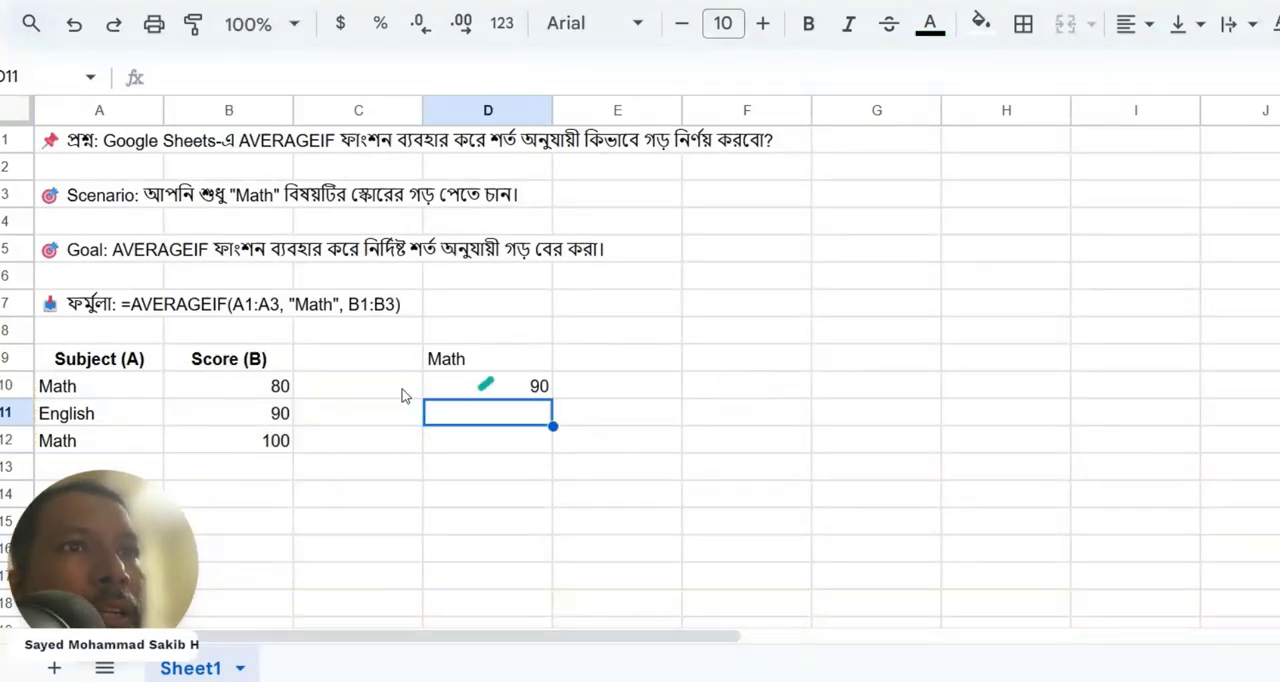
left_click(449, 361)
left_click(278, 388)
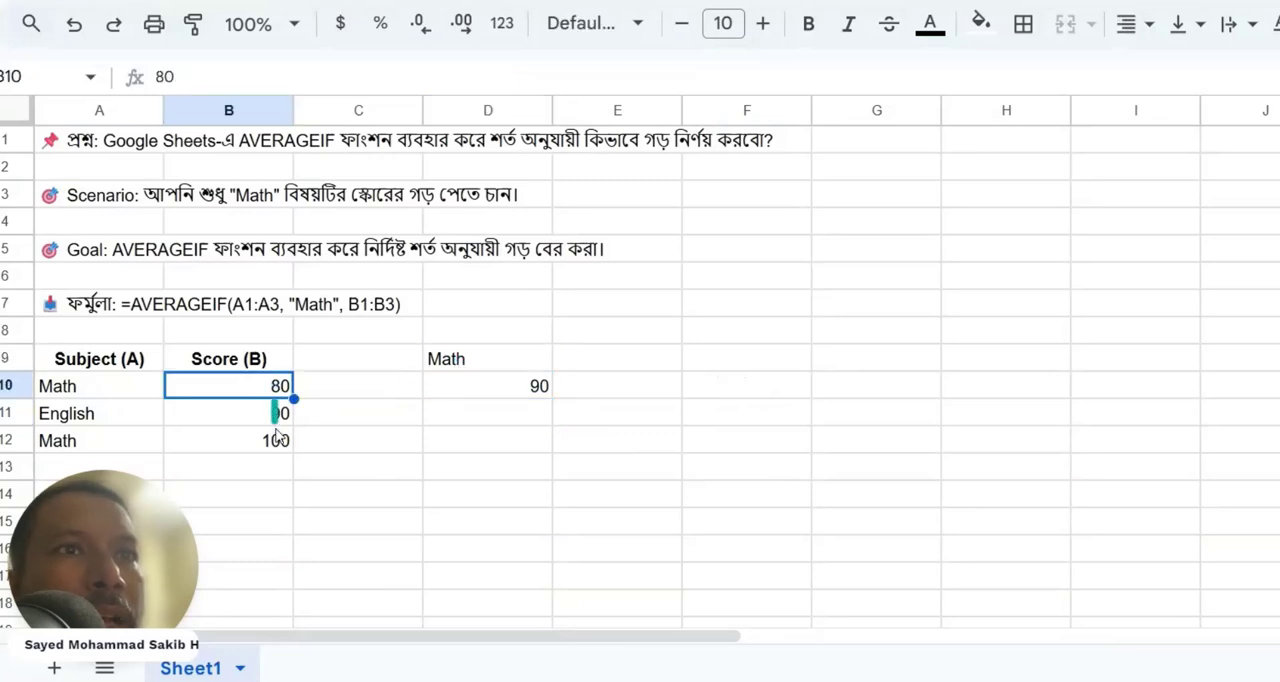
left_click(277, 440)
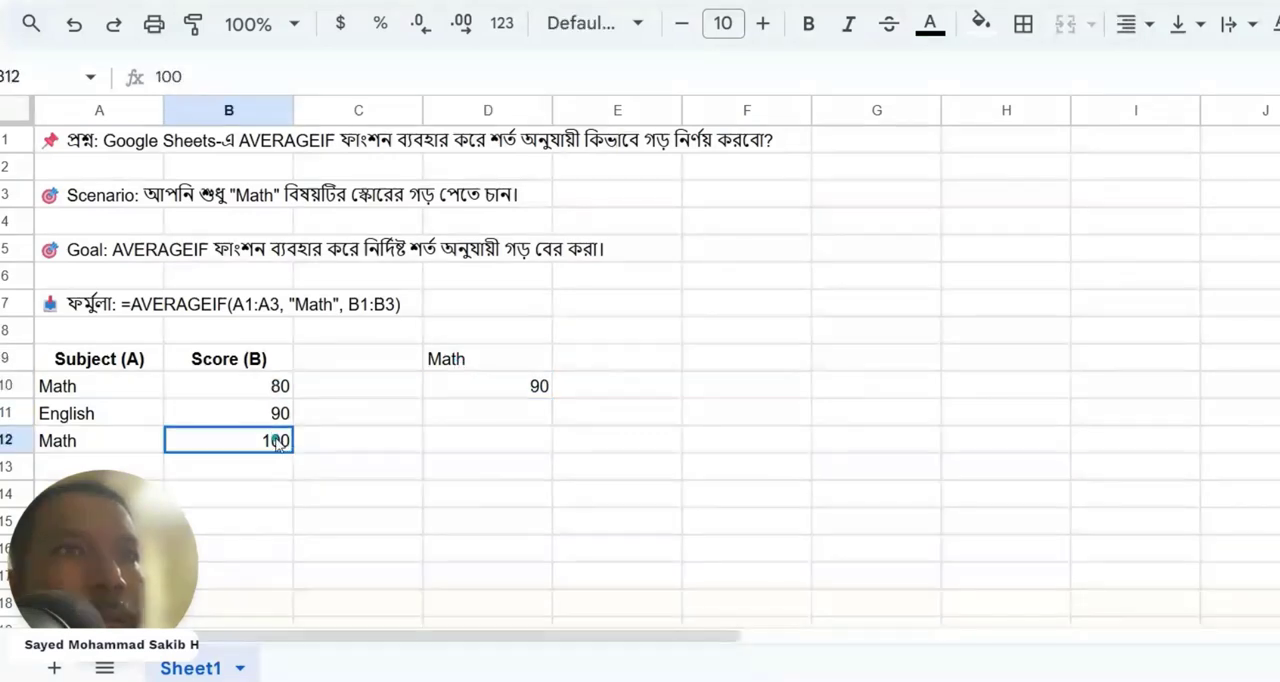
left_click(541, 393)
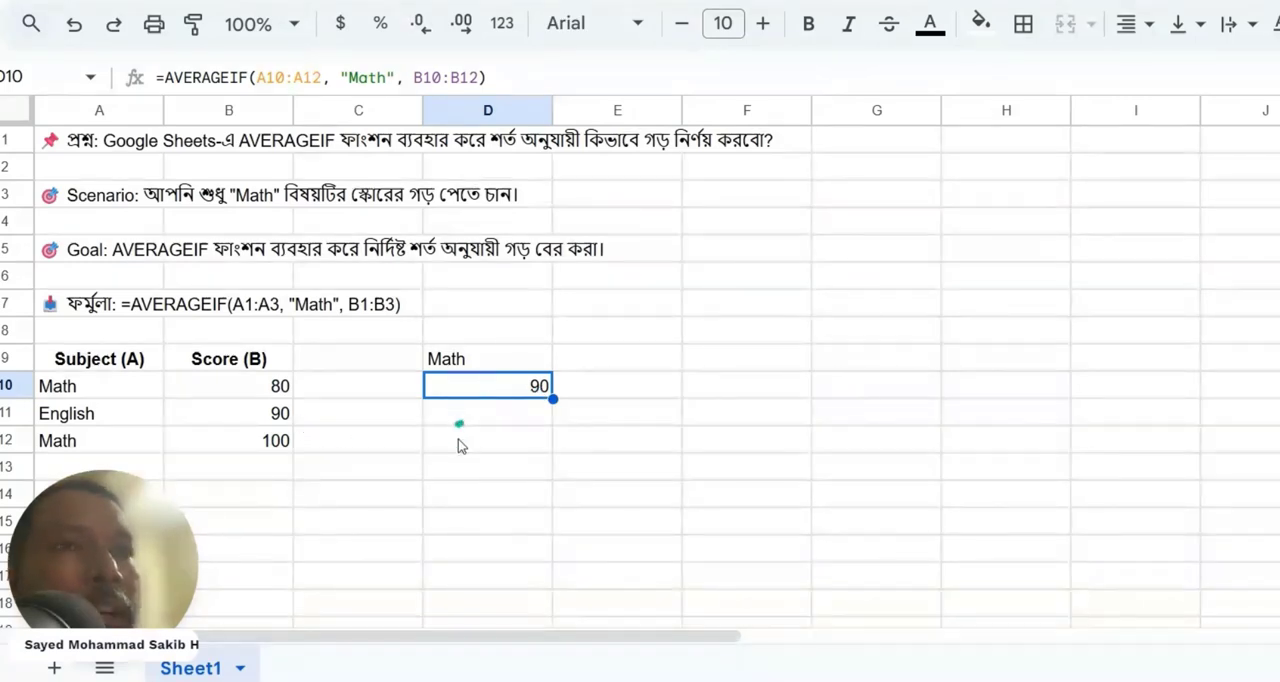
Add a second English entry in row 13 by copying the subject from A11 to A13 and entering a score of 100 in B13.
left_click(96, 412)
key("ctrl+c")
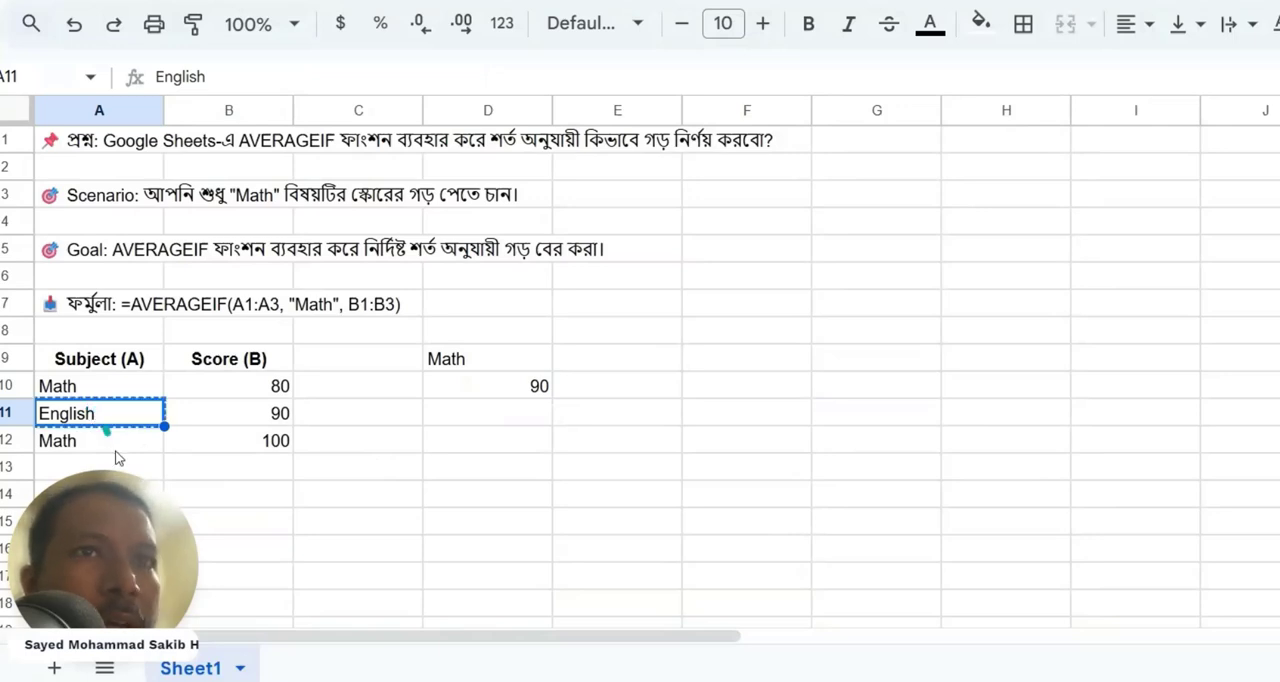
left_click(115, 462)
key("ctrl+v")
left_click(280, 420)
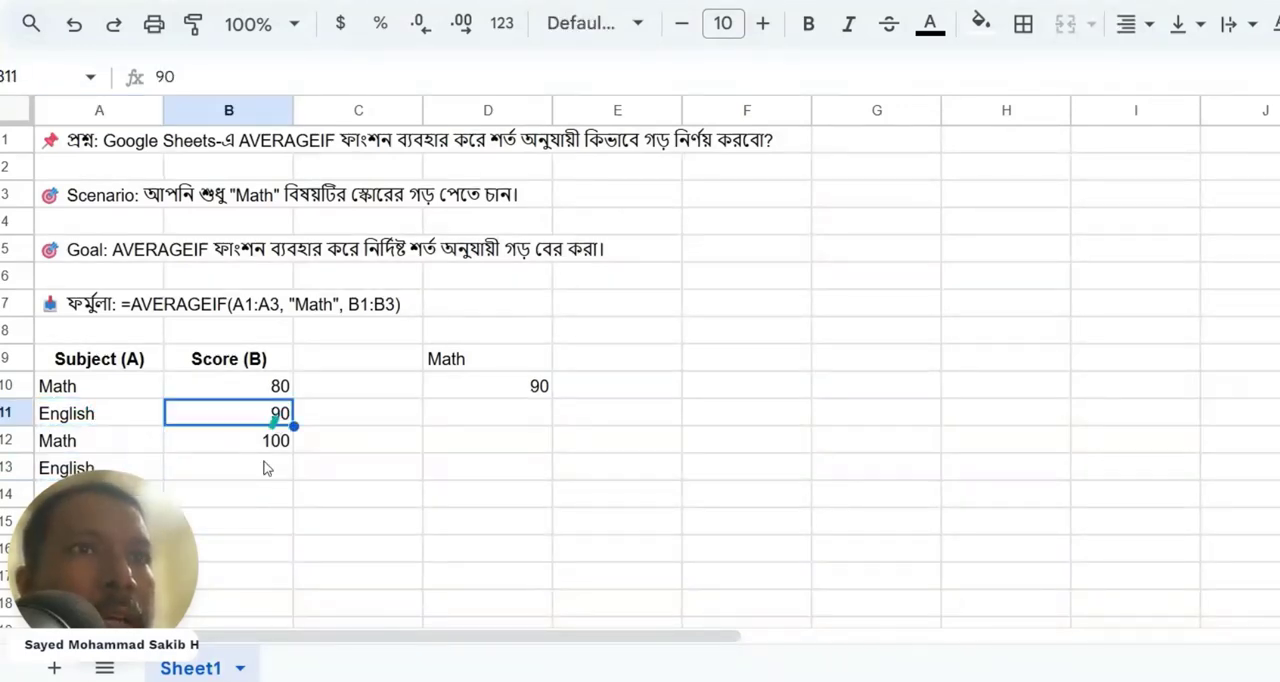
left_click(262, 468)
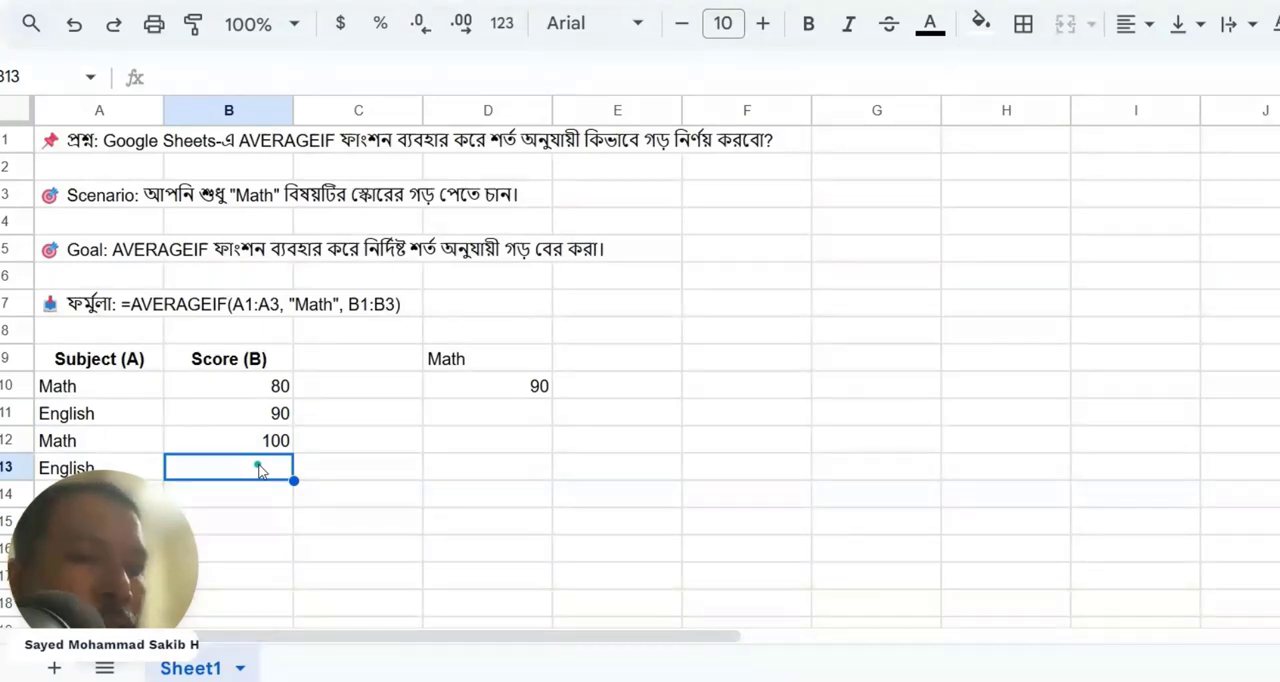
type("100")
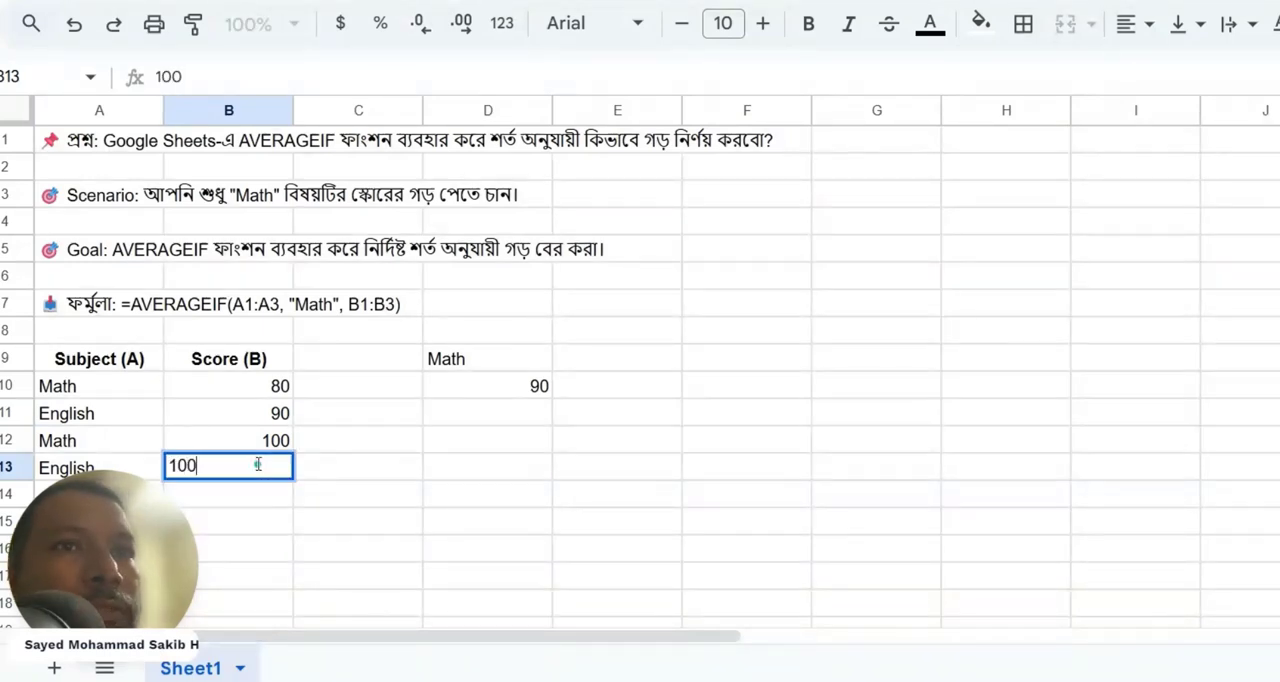
left_click(319, 535)
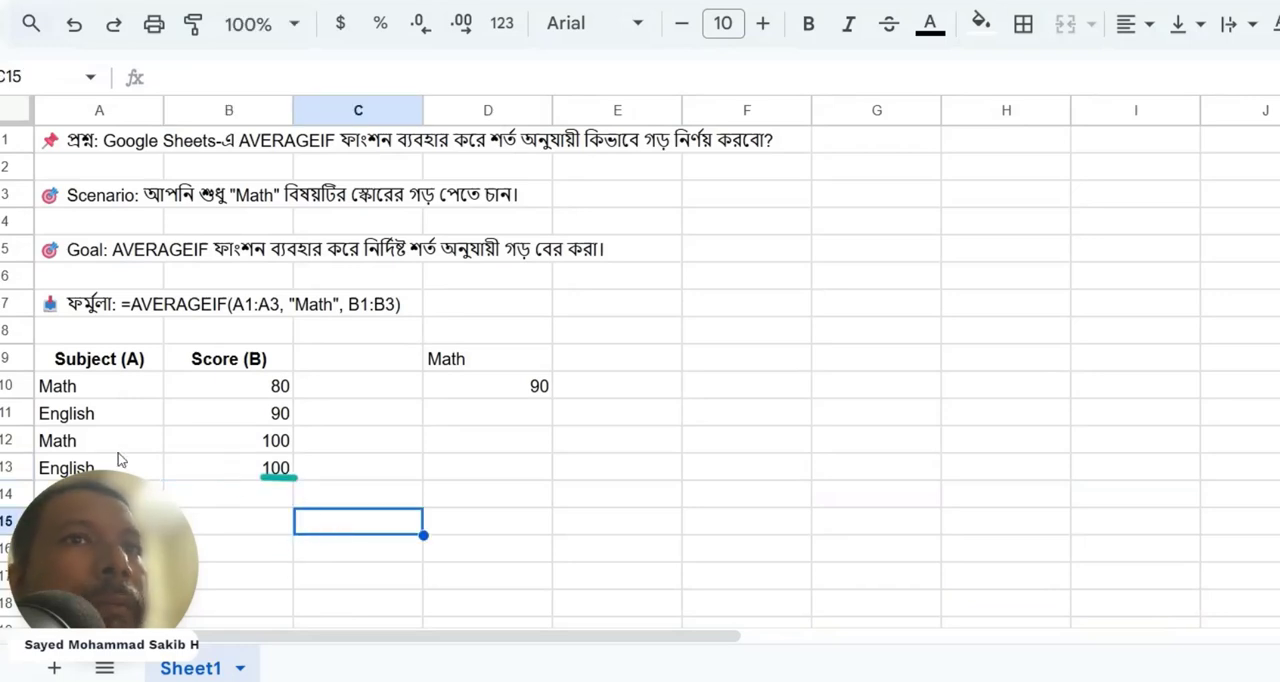
left_click(92, 415)
left_click(200, 412)
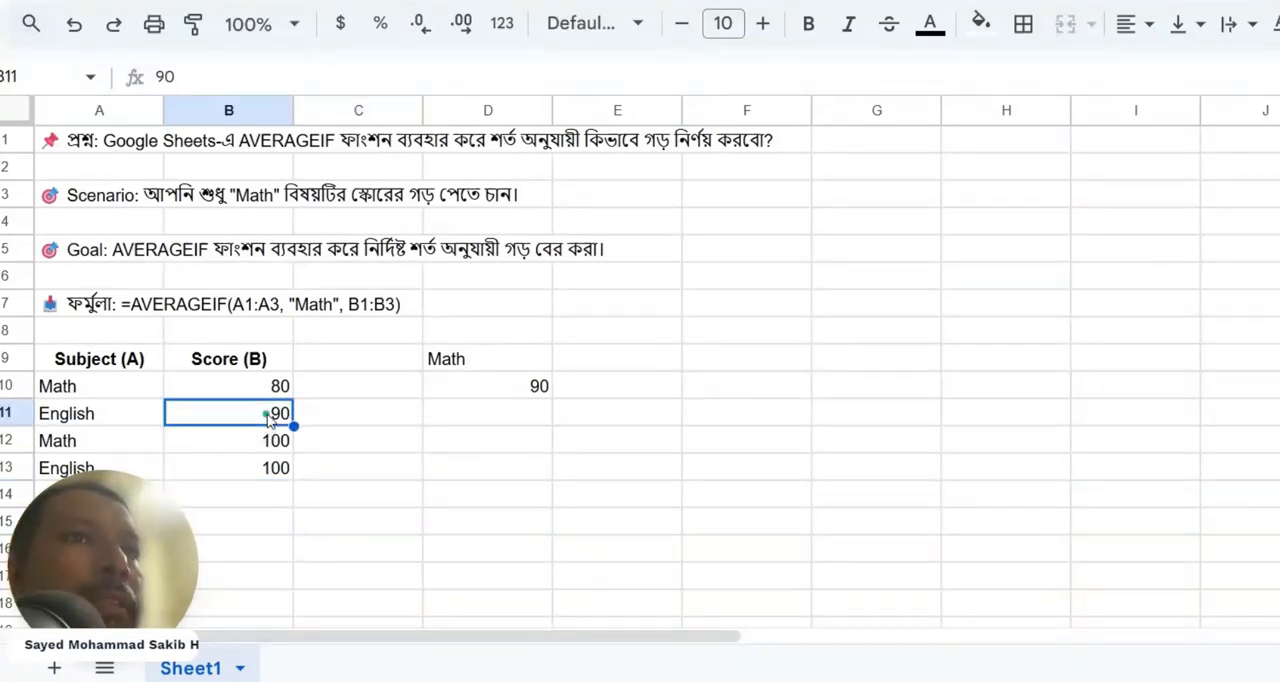
left_click(92, 408)
left_click(211, 412)
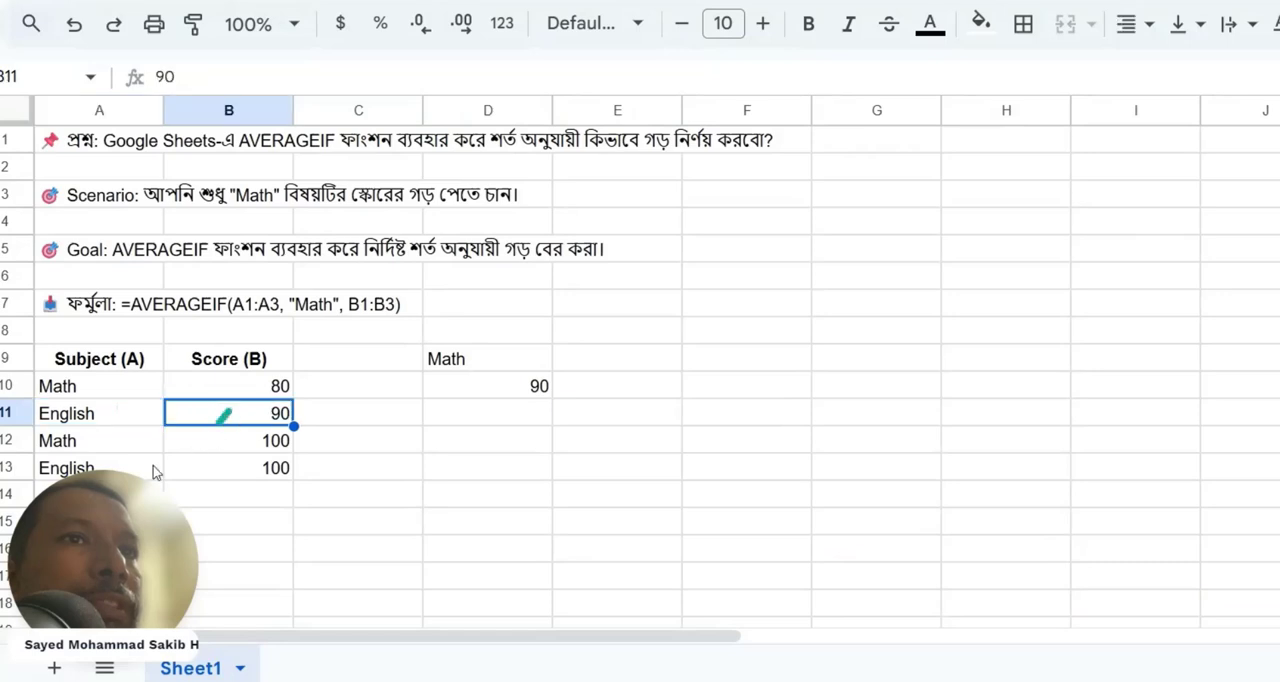
left_click(100, 462)
left_click(250, 474)
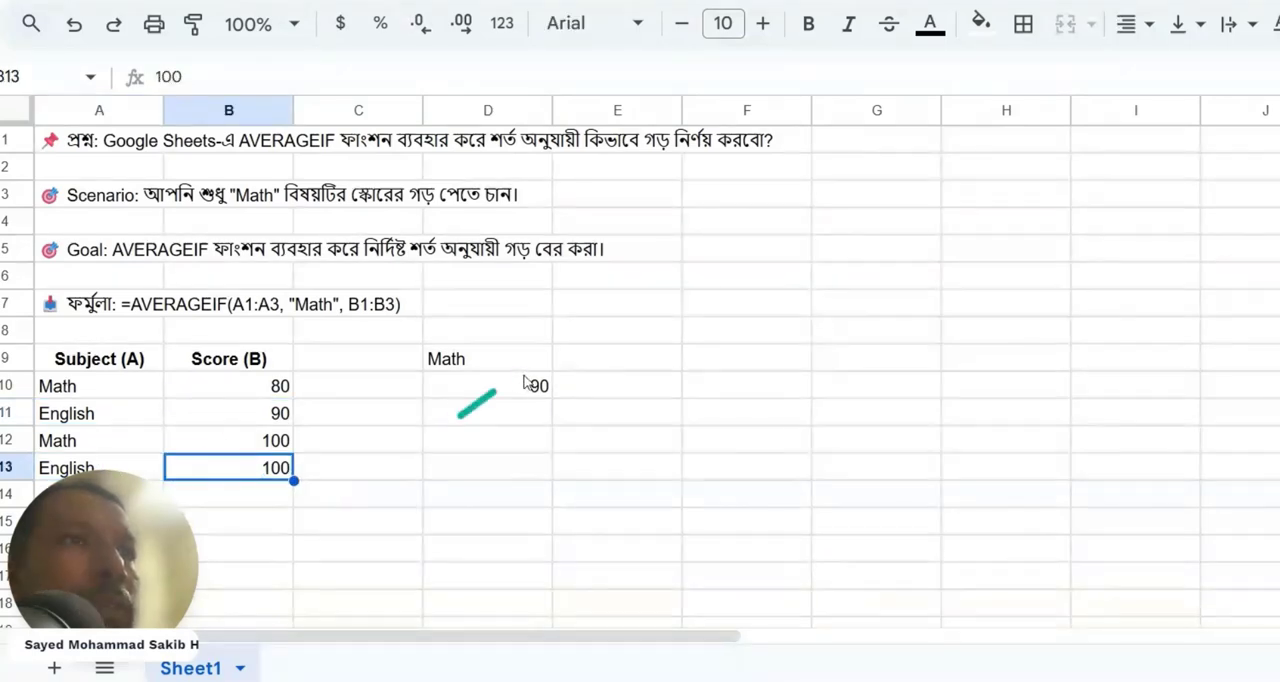
Enter the heading "English" in cell E9.
left_click(620, 360)
type("E")
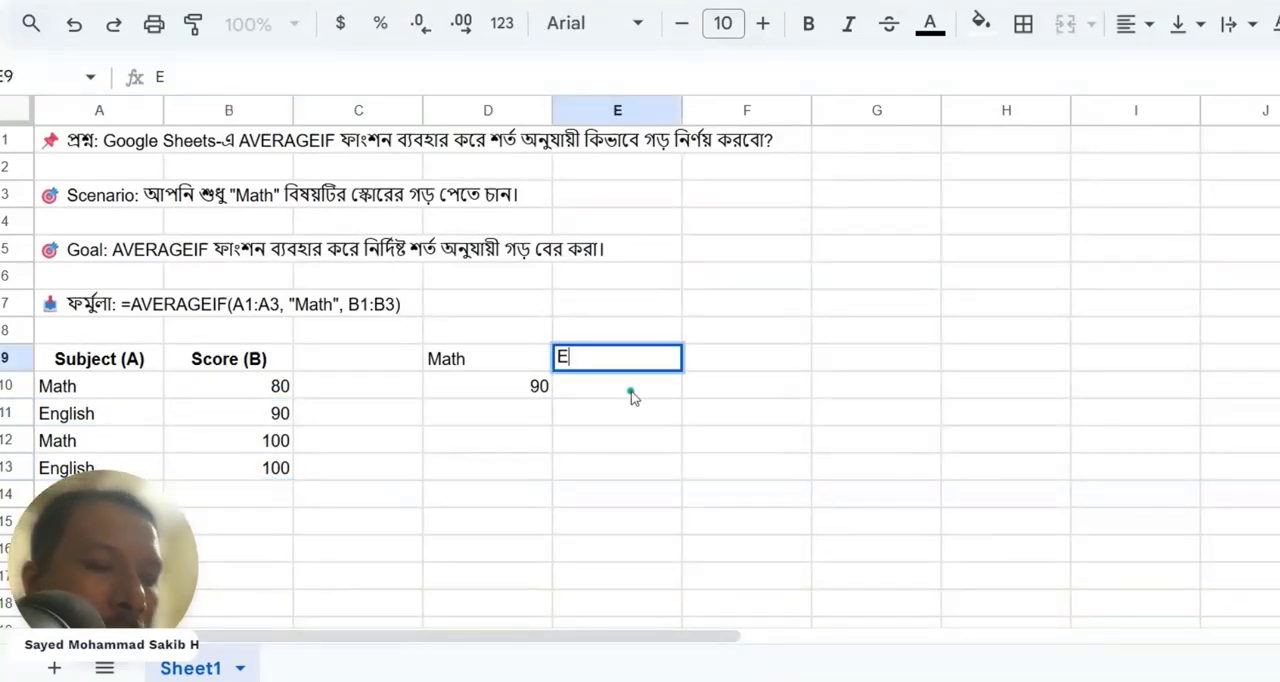
type("ngli")
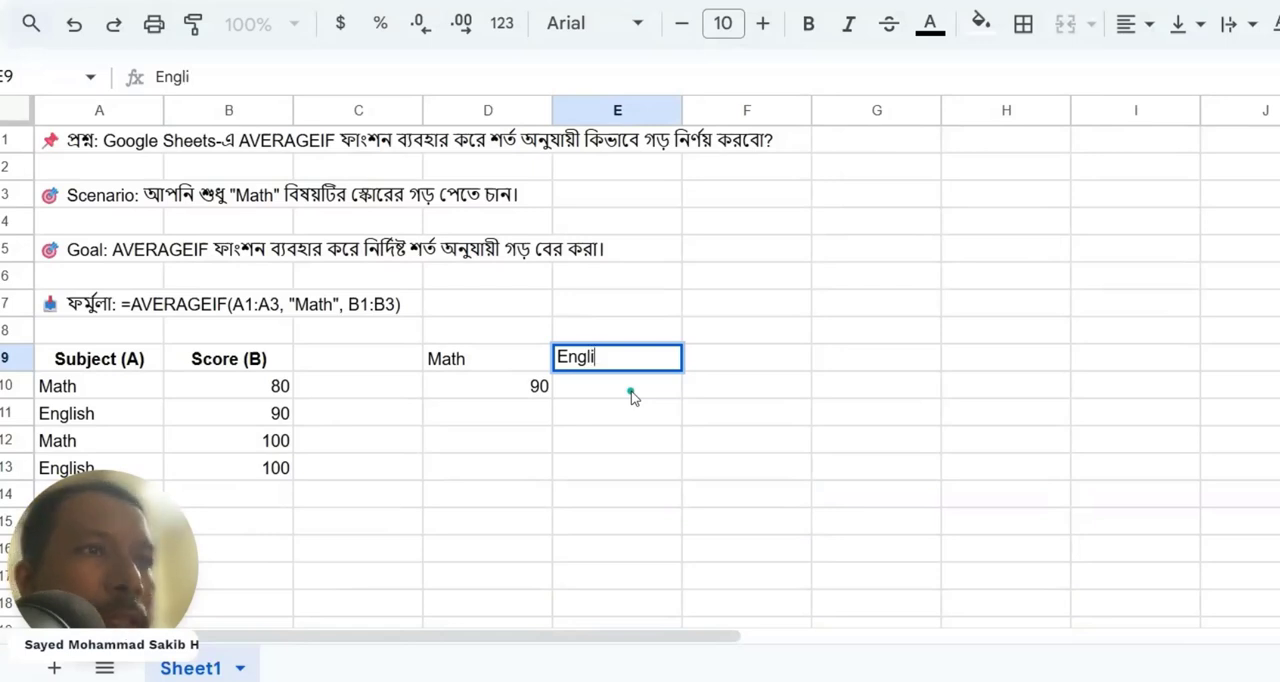
type("sh")
key("Return")
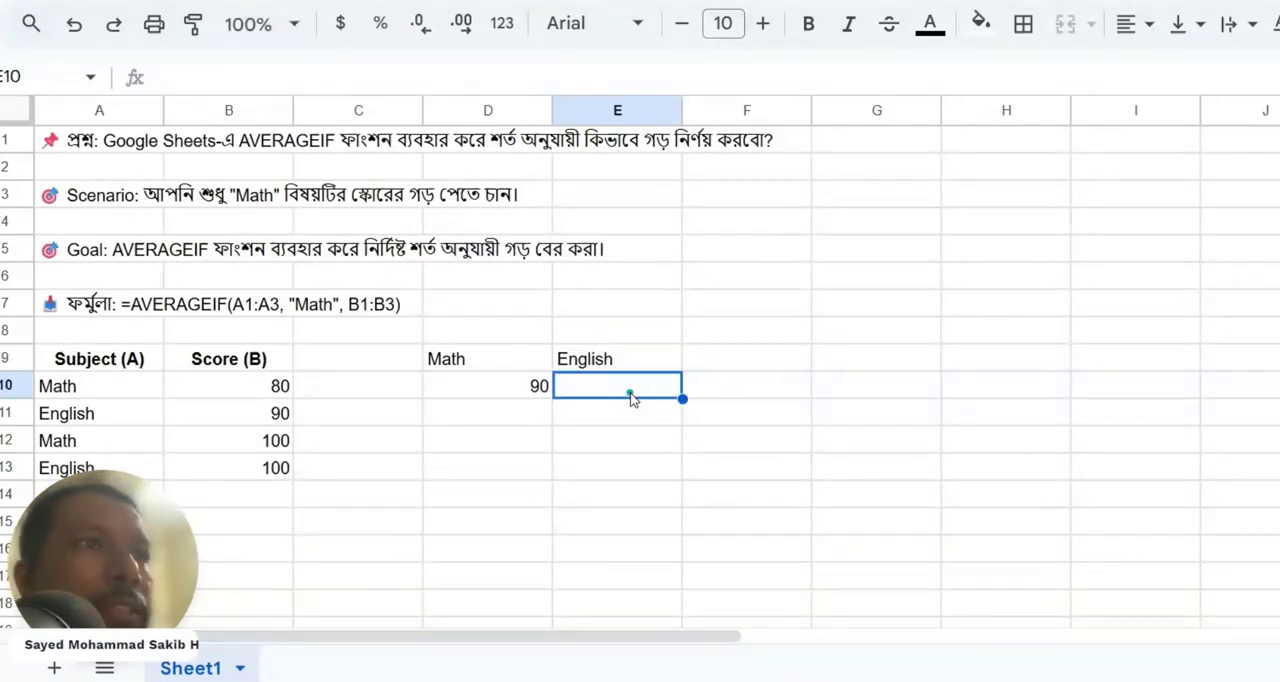
Calculate the average English score in E10 with =AVERAGEIF(A10:A13, "English", B10:B13).
type("=")
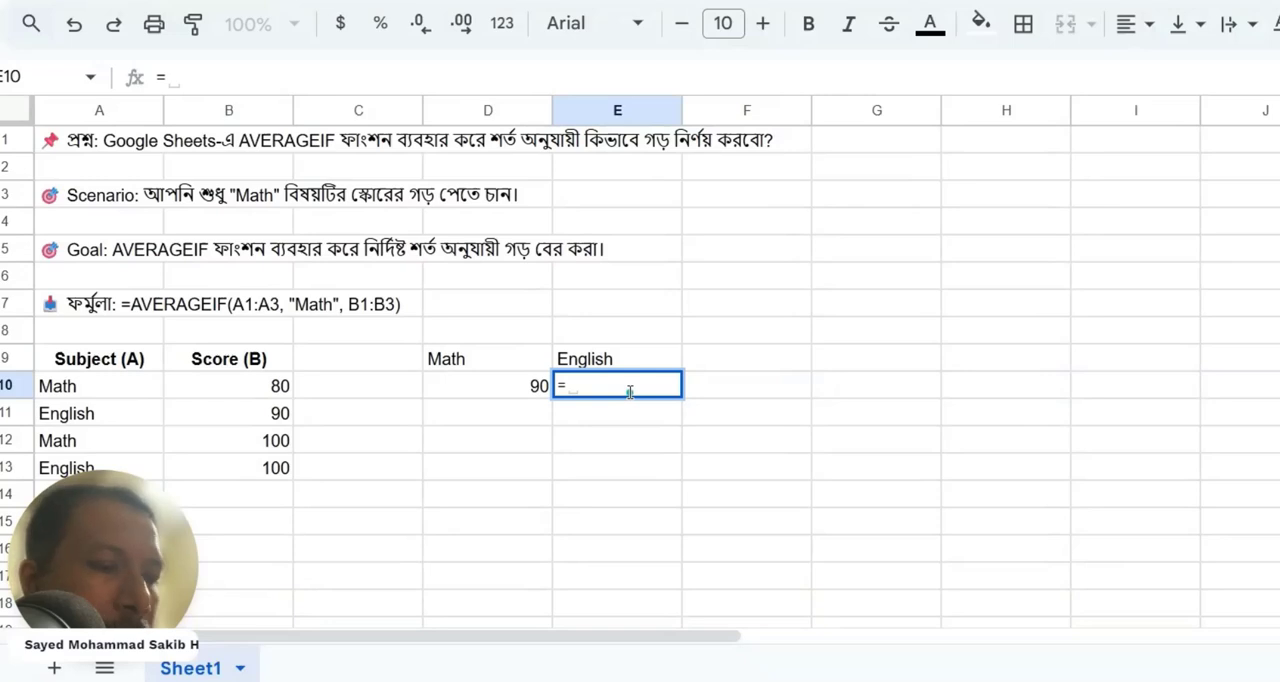
type("ave")
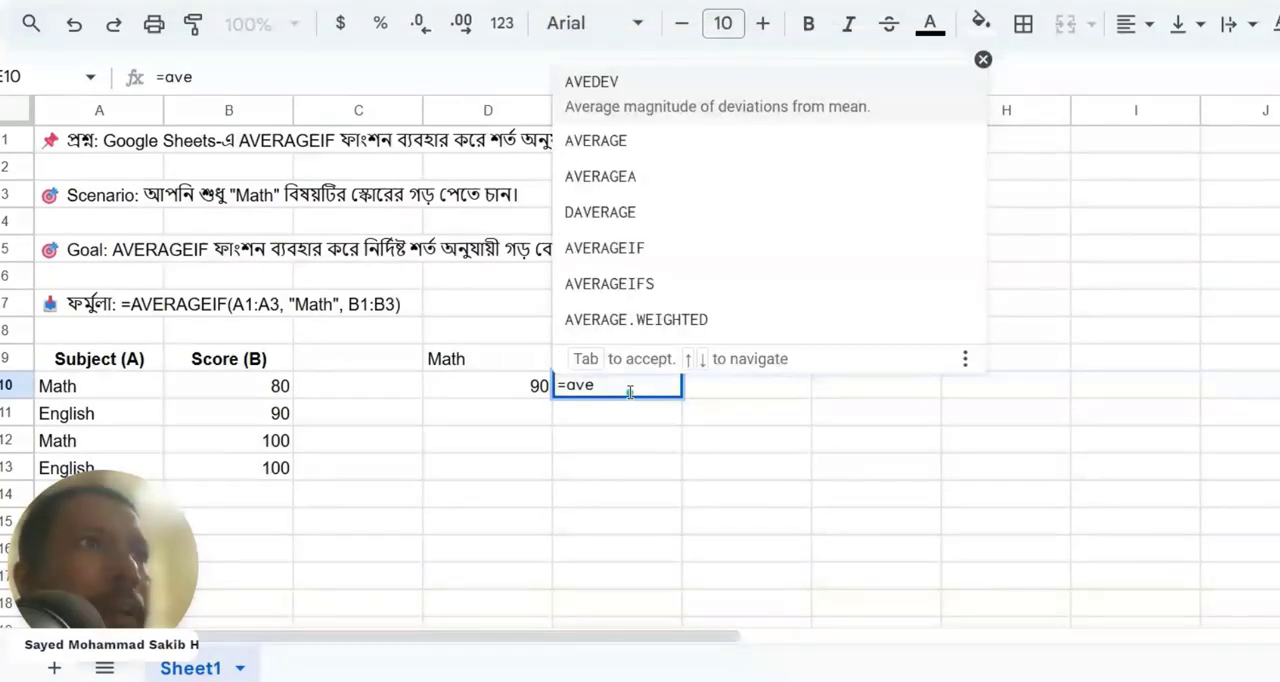
key("Down")
key("Down")
key("Down")
key("Tab")
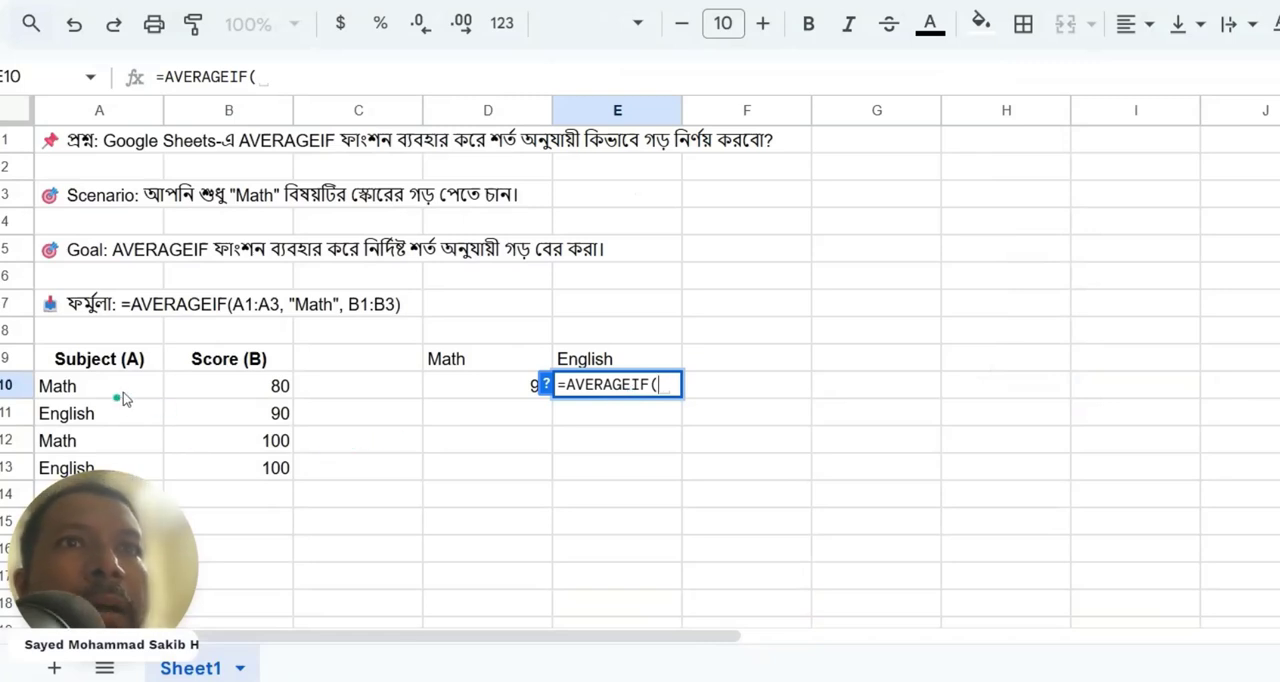
left_click_drag(125, 397, 112, 467)
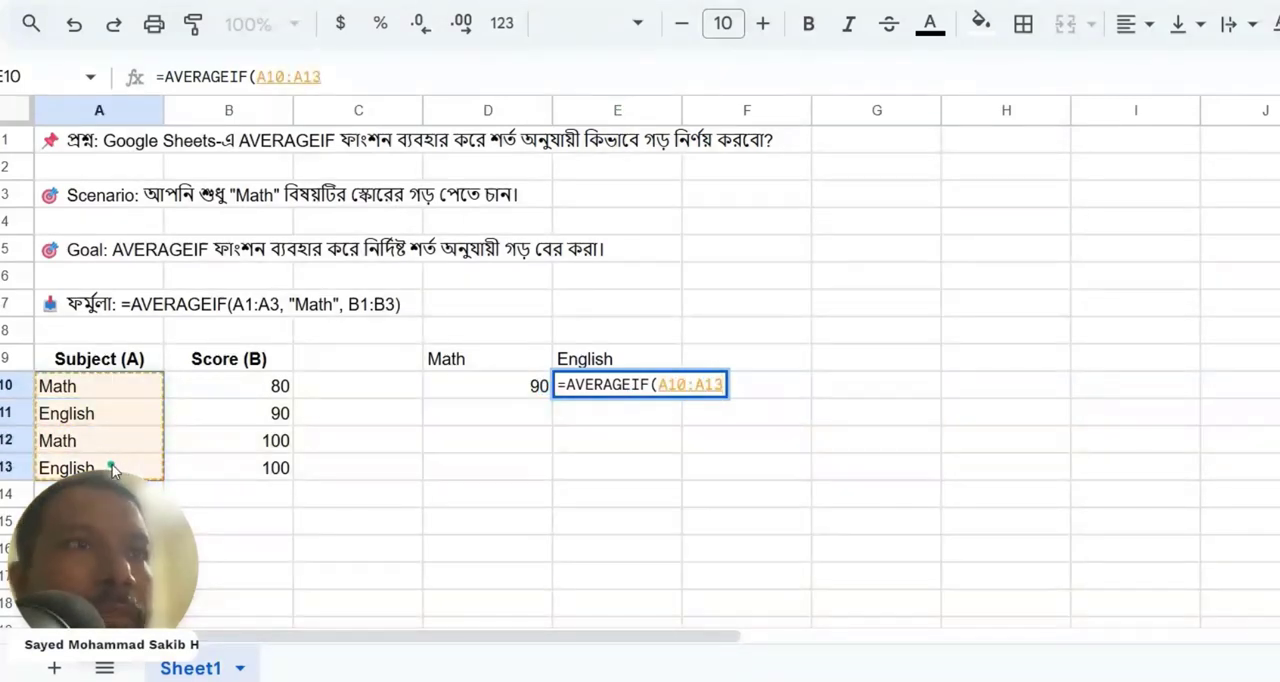
type(", ")
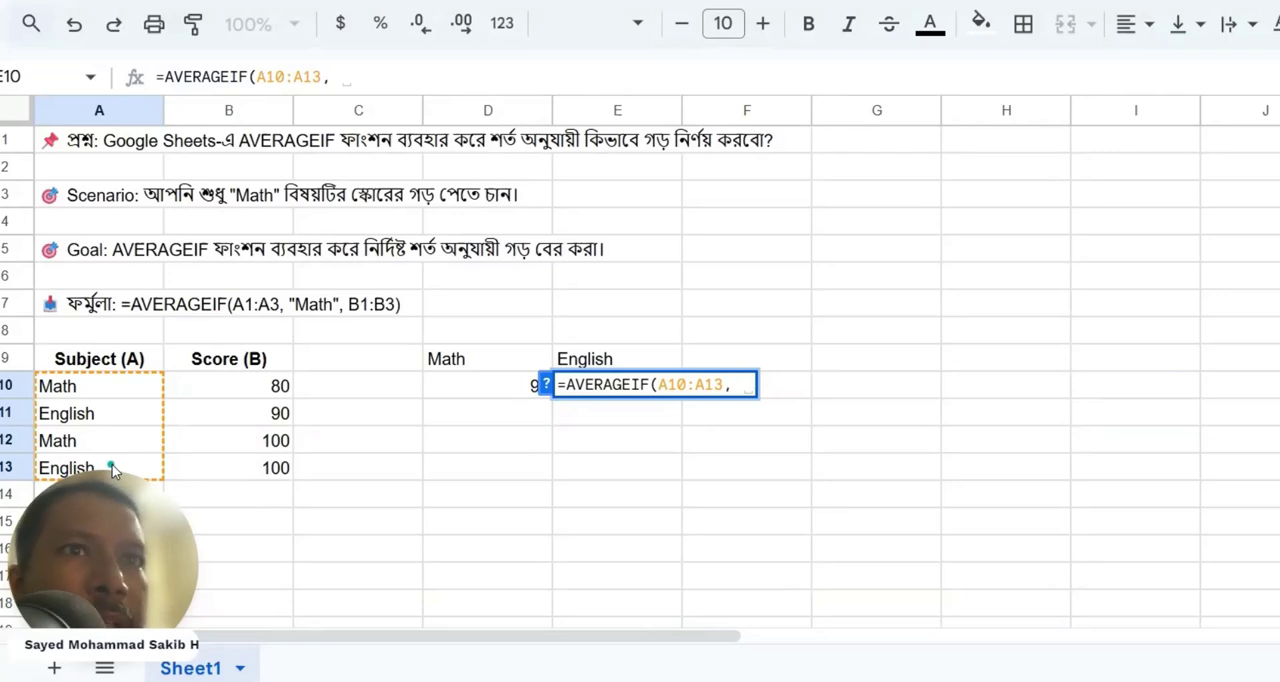
type("\"\"")
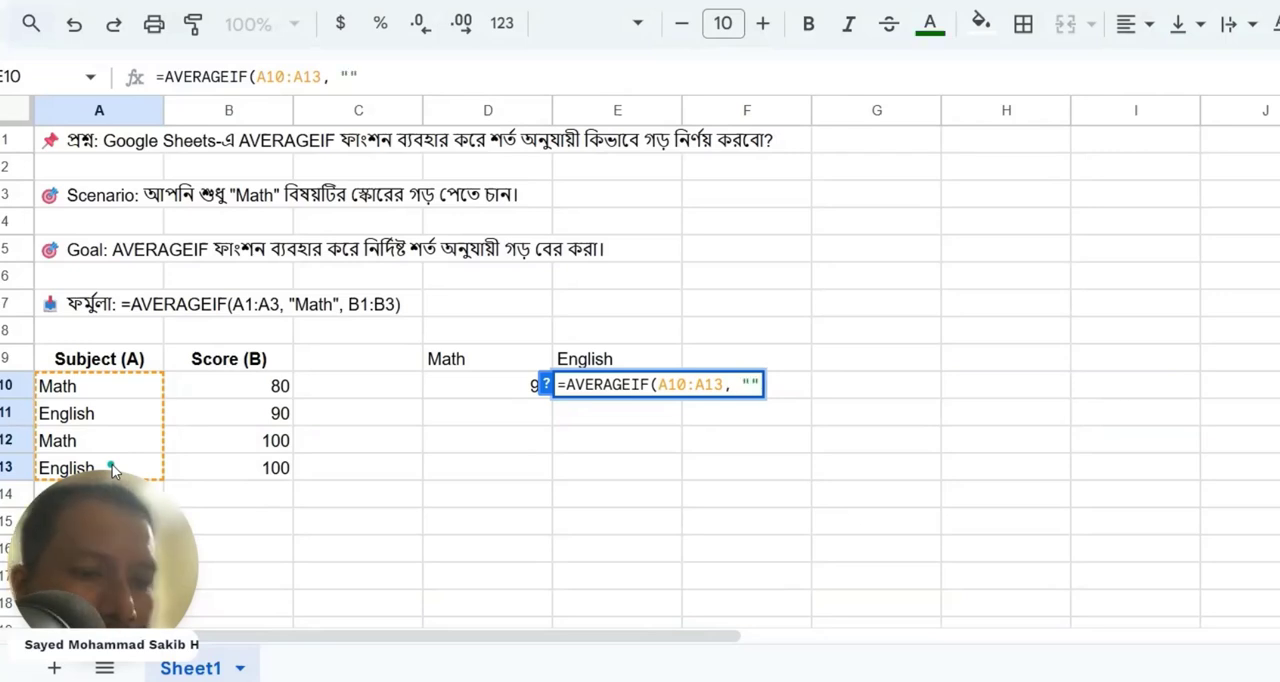
type("English\"")
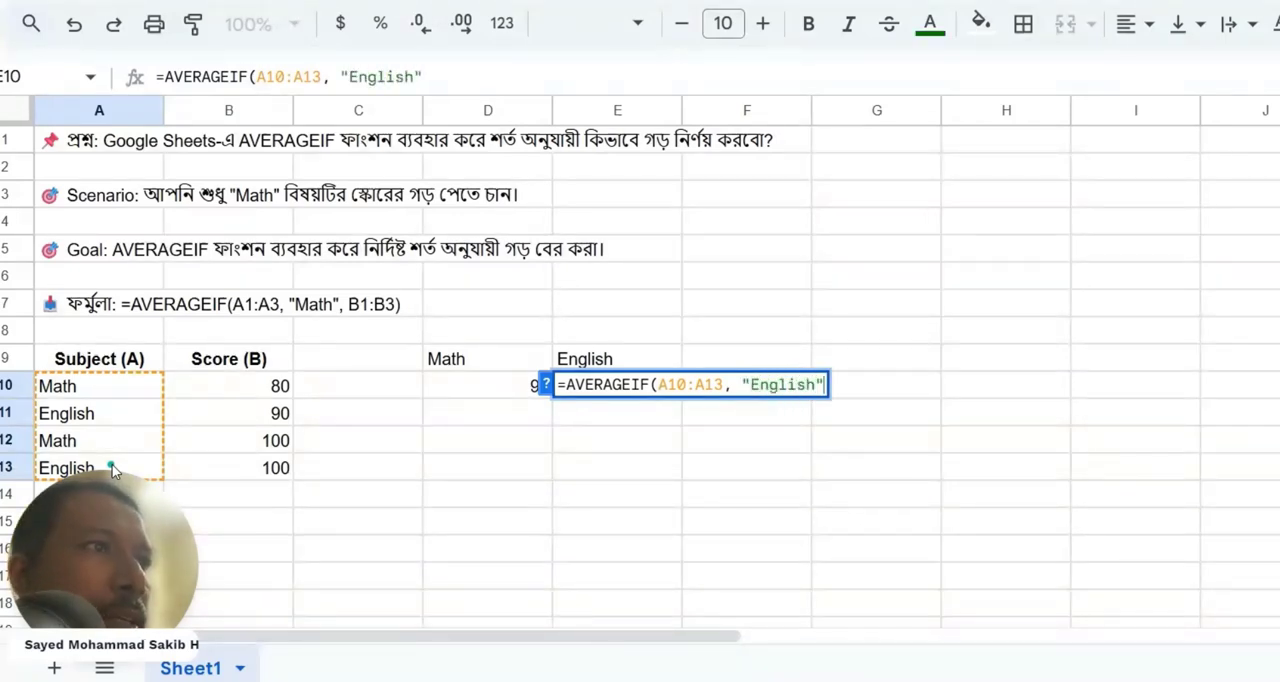
type(",")
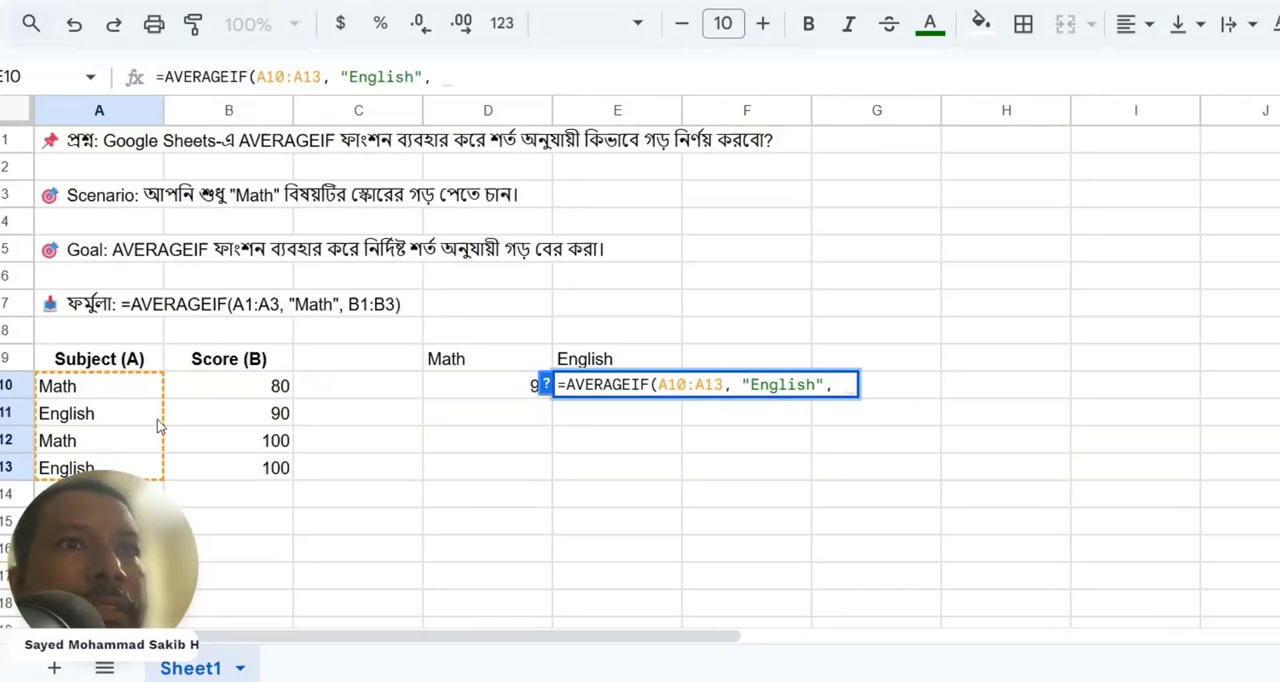
left_click(262, 386)
left_click_drag(270, 410, 266, 468)
type(")")
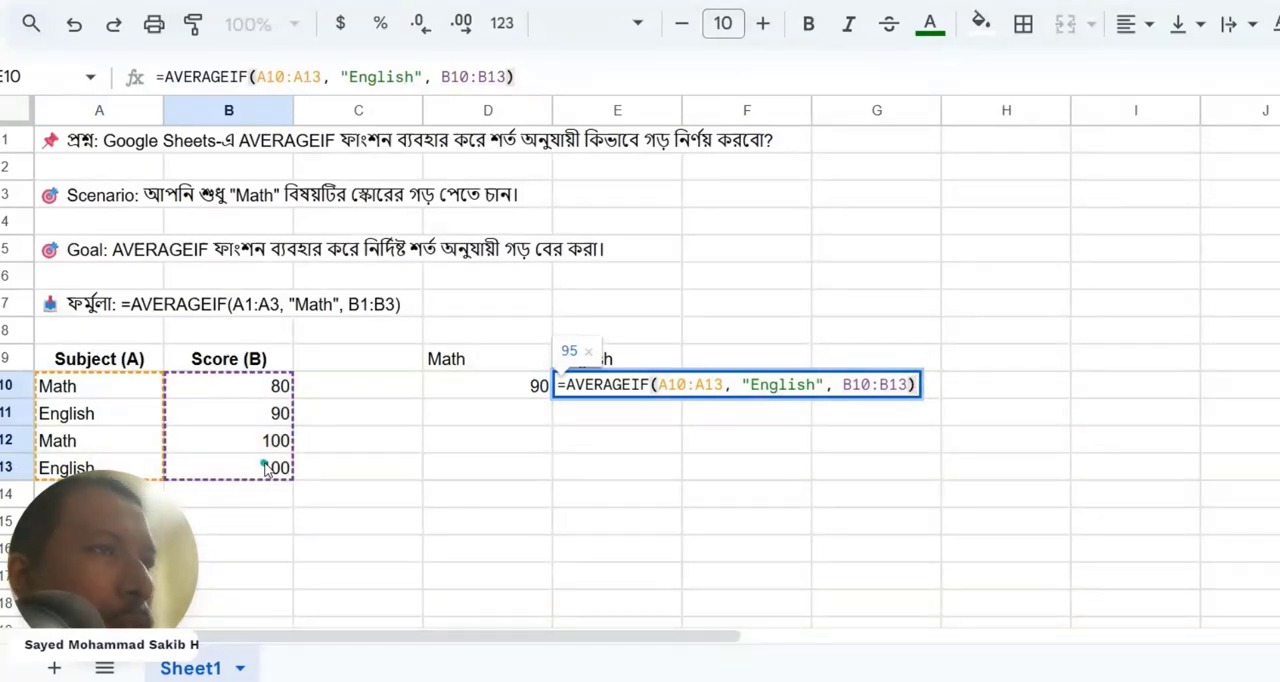
key("Return")
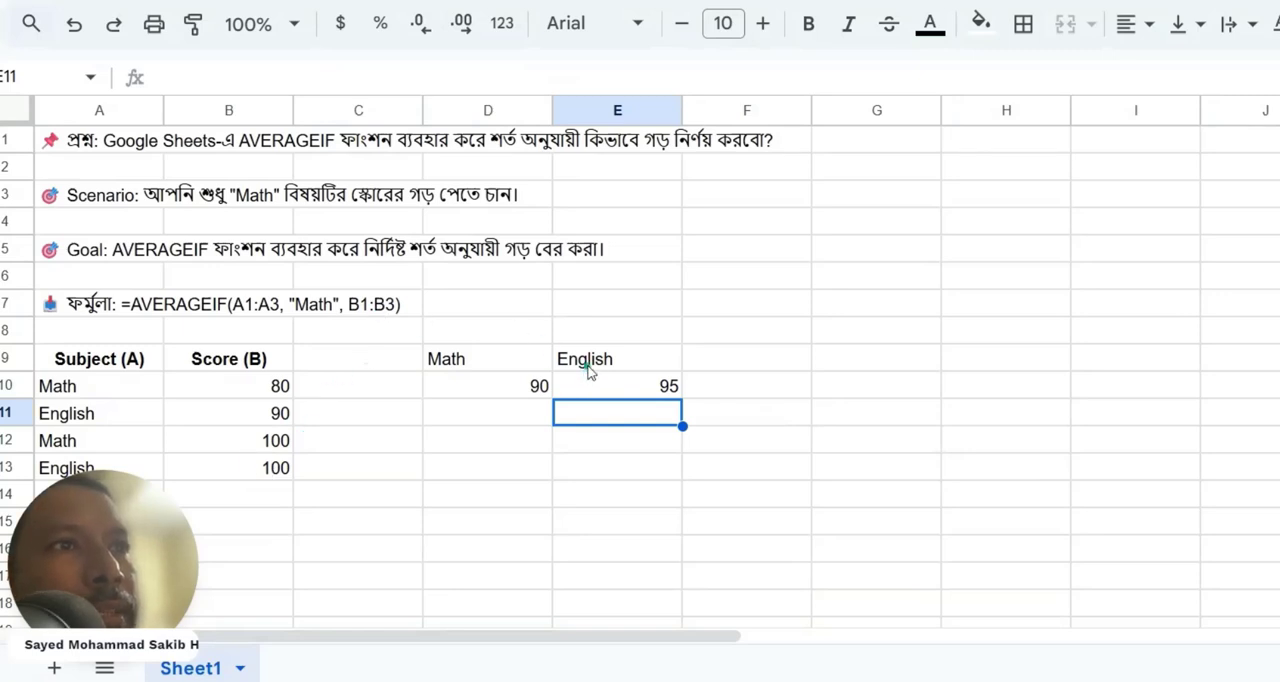
left_click(589, 364)
left_click(663, 396)
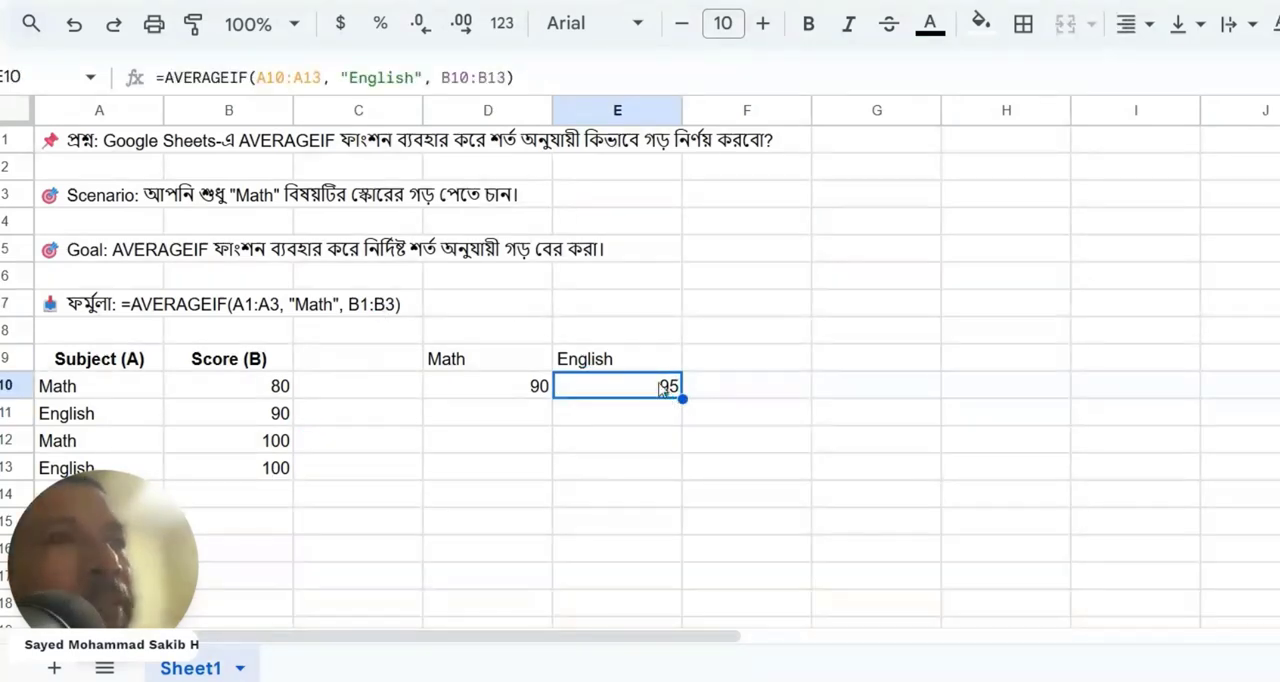